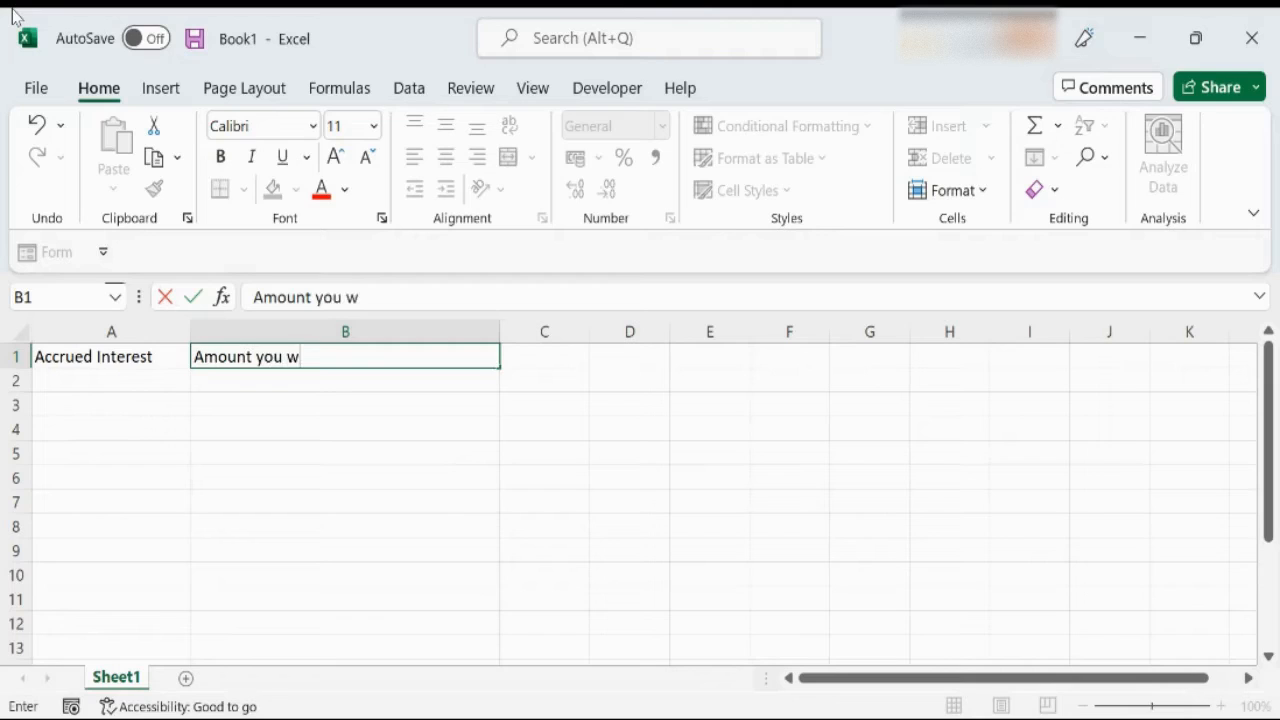
Complete the description in B1 as "Amount you will earn on your investment at agreed rate" and widen column B to fit it
{"action": "type", "text": "ill earn "}
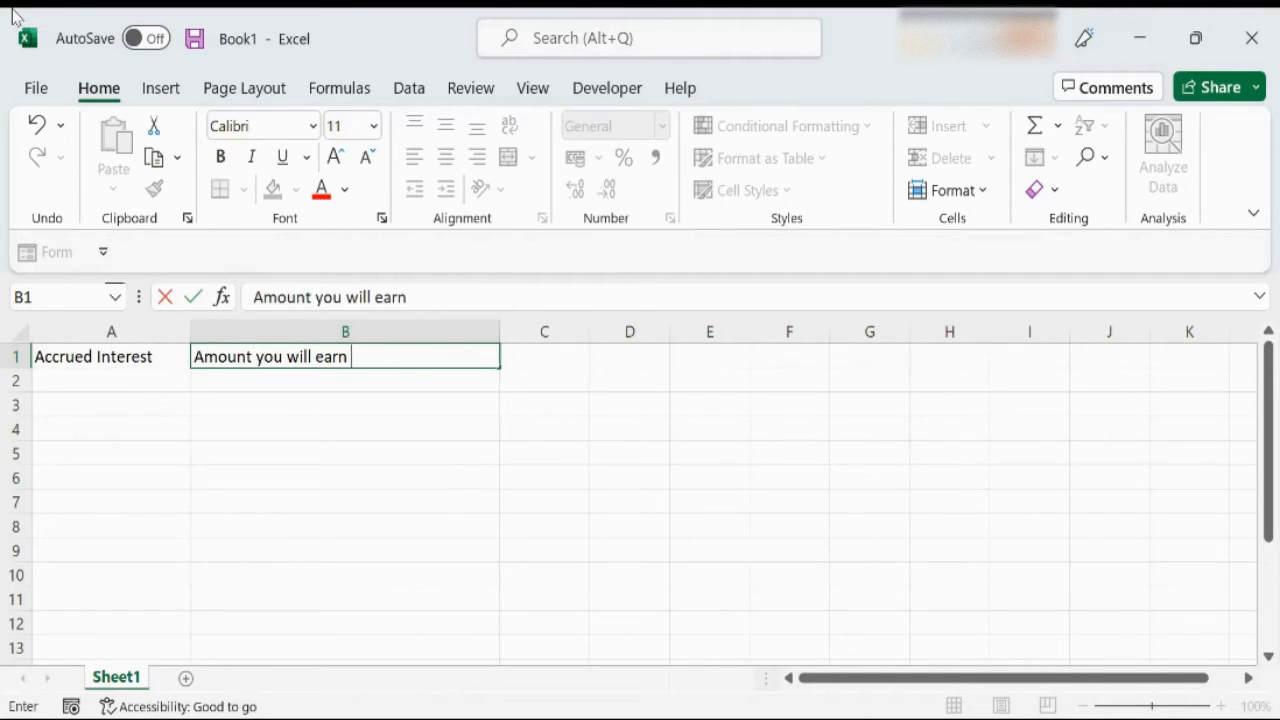
{"action": "type", "text": "on you"}
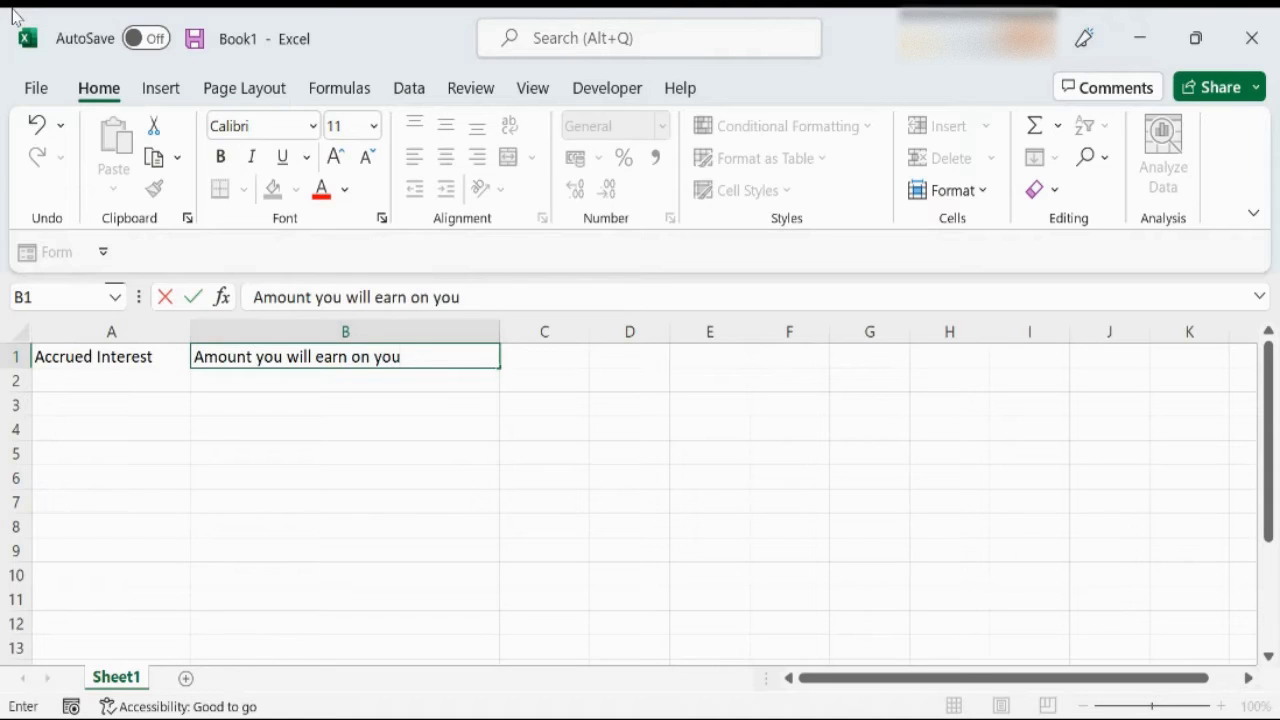
{"action": "type", "text": "r invest"}
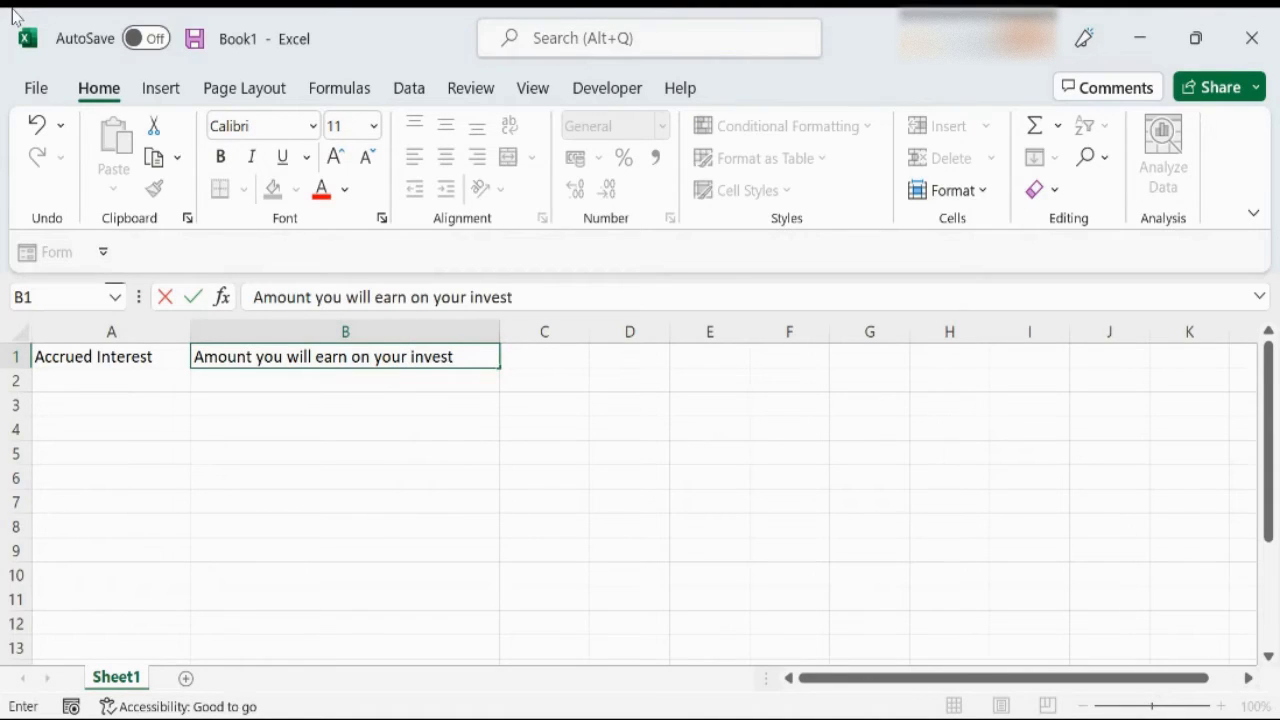
{"action": "type", "text": "me"}
{"action": "key", "text": "BackSpace"}
{"action": "type", "text": "ment at af"}
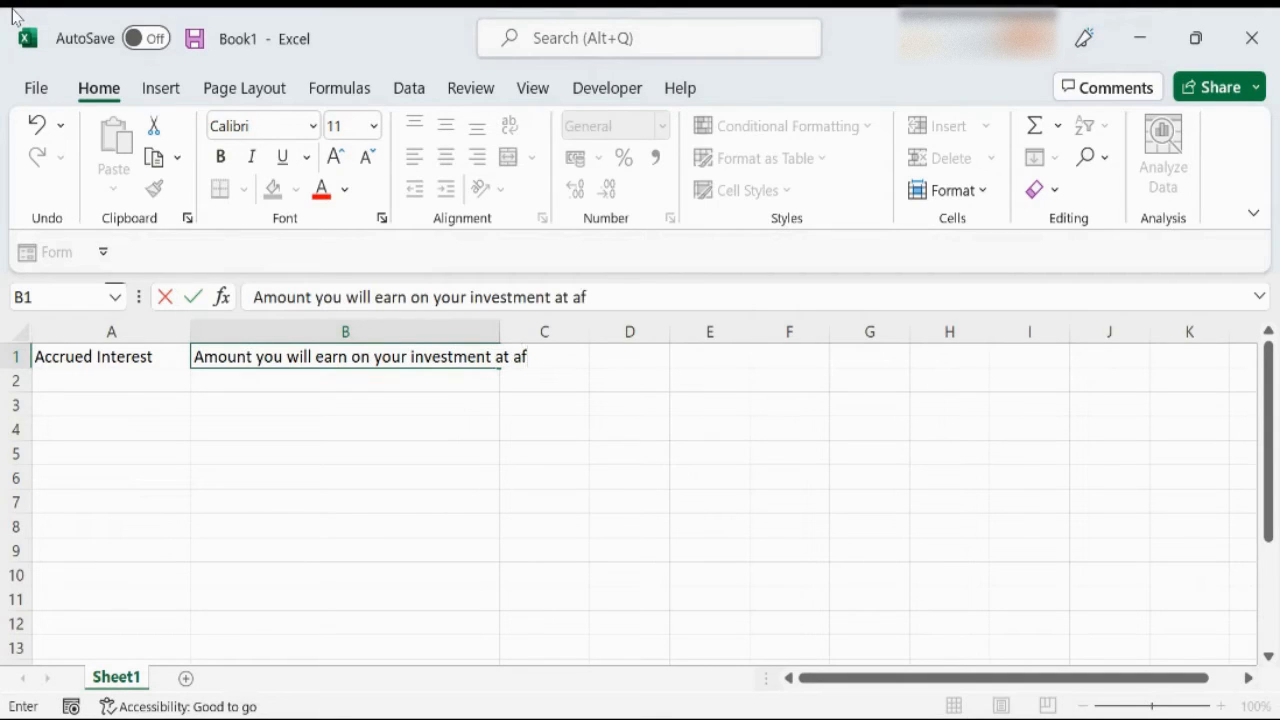
{"action": "key", "text": "BackSpace"}
{"action": "type", "text": "greed"}
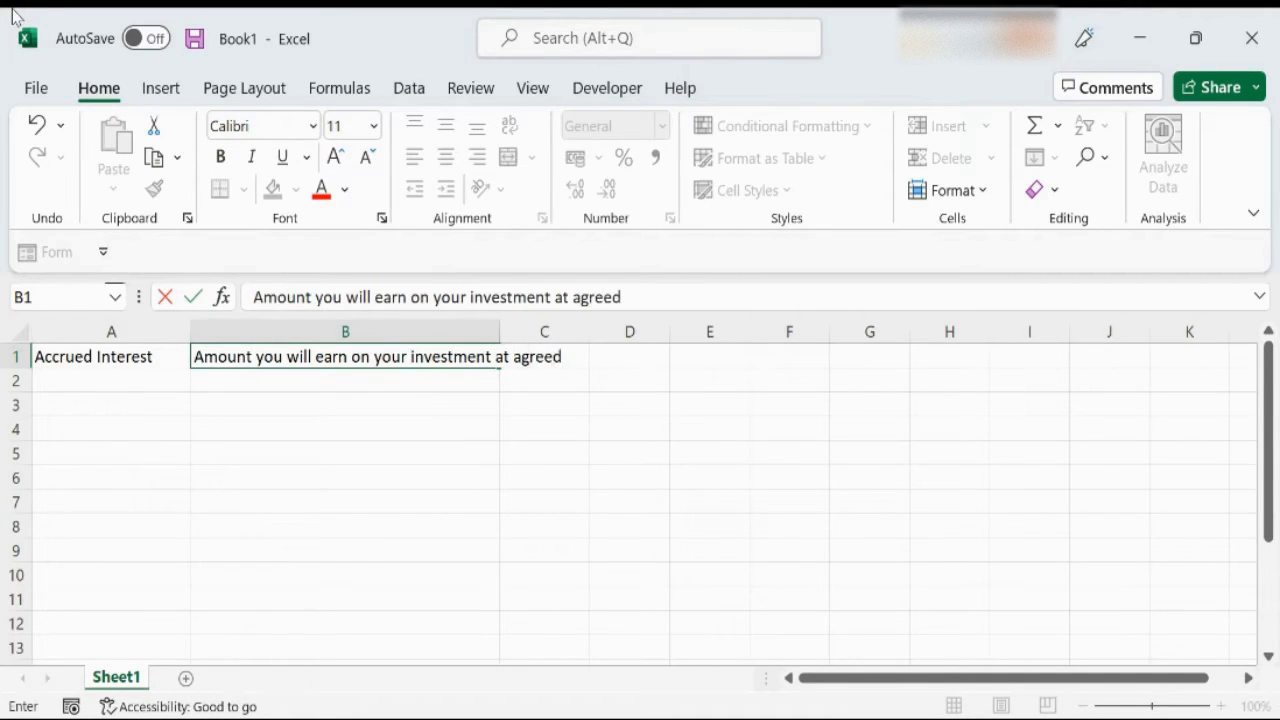
{"action": "type", "text": " rate"}
{"action": "key", "text": "Return"}
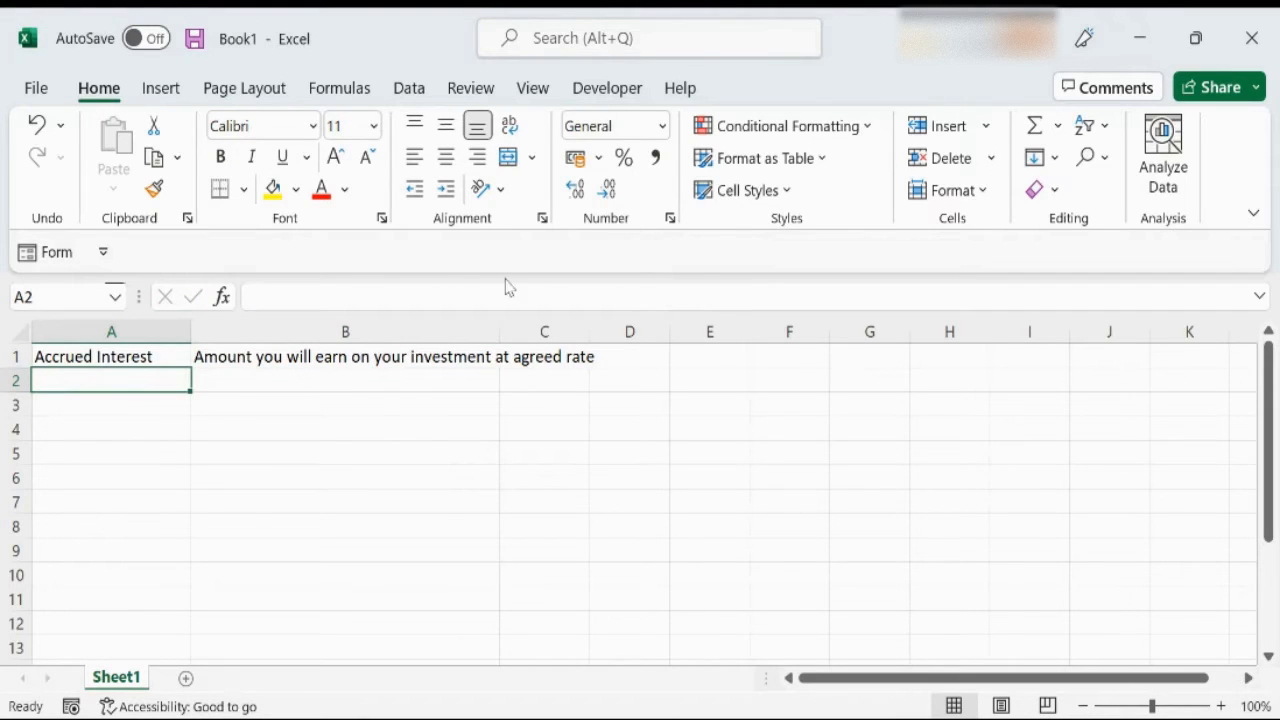
{"action": "left_click_drag", "start_coordinate": [497, 335], "coordinate": [606, 335]}
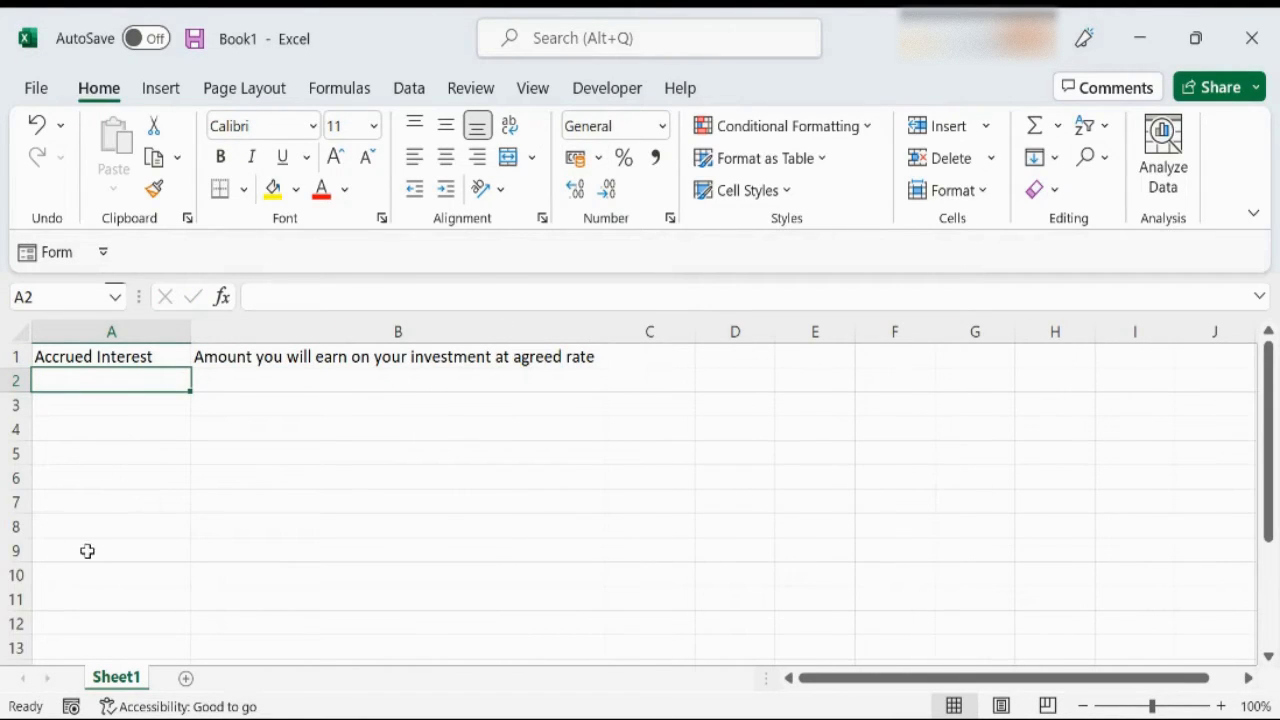
Fill row 3 with the label "Principal", the description "Amount you want to invest" and the value 10000 in columns A to C
{"action": "key", "text": "Down"}
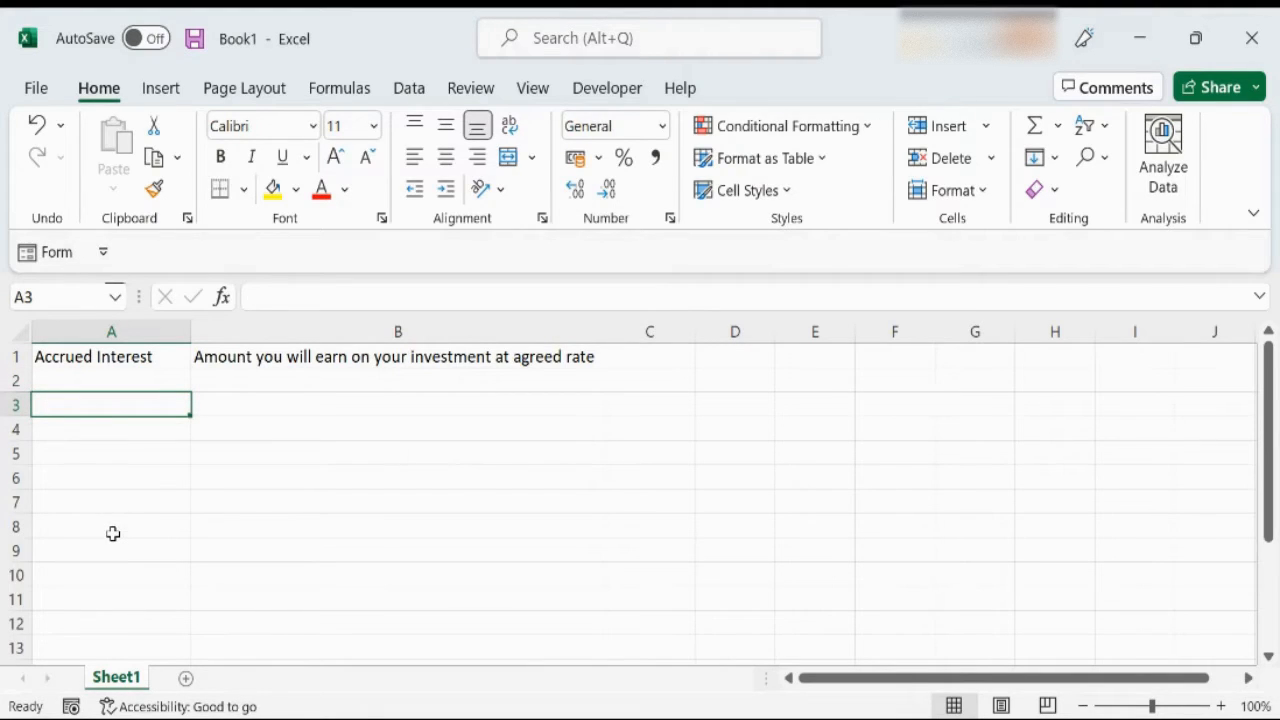
{"action": "type", "text": "Princi"}
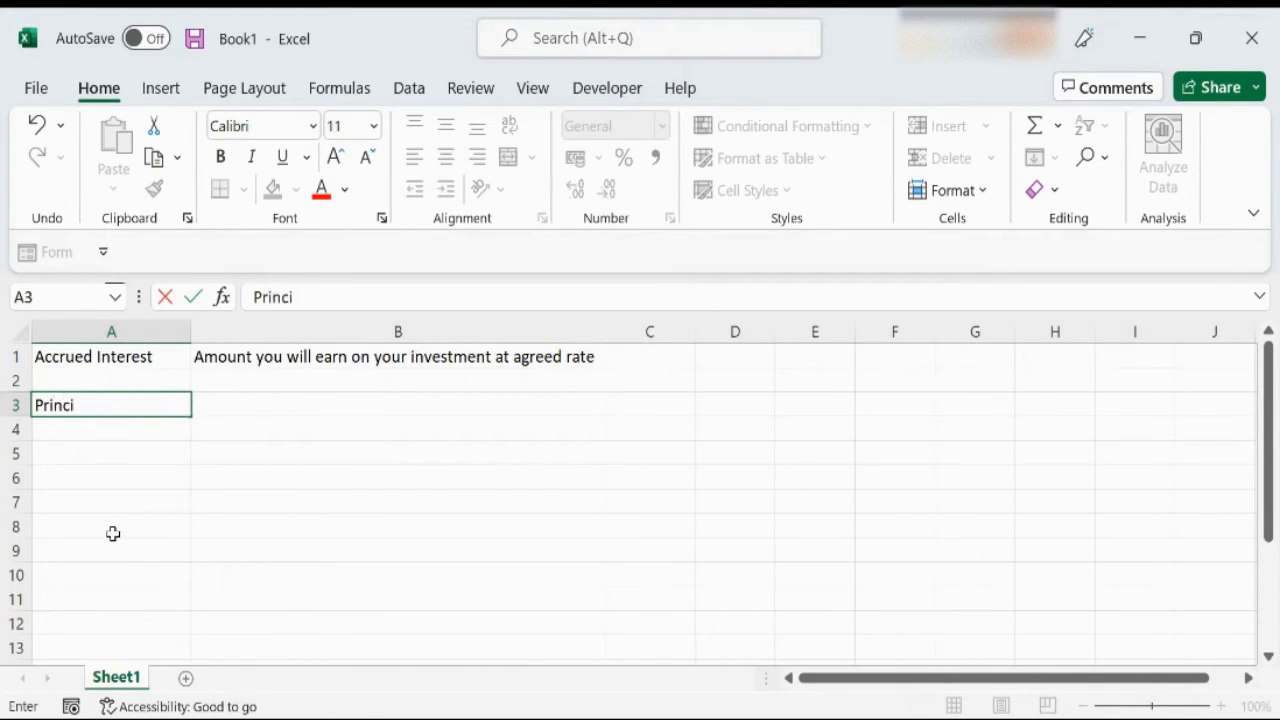
{"action": "type", "text": "pal"}
{"action": "key", "text": "Tab"}
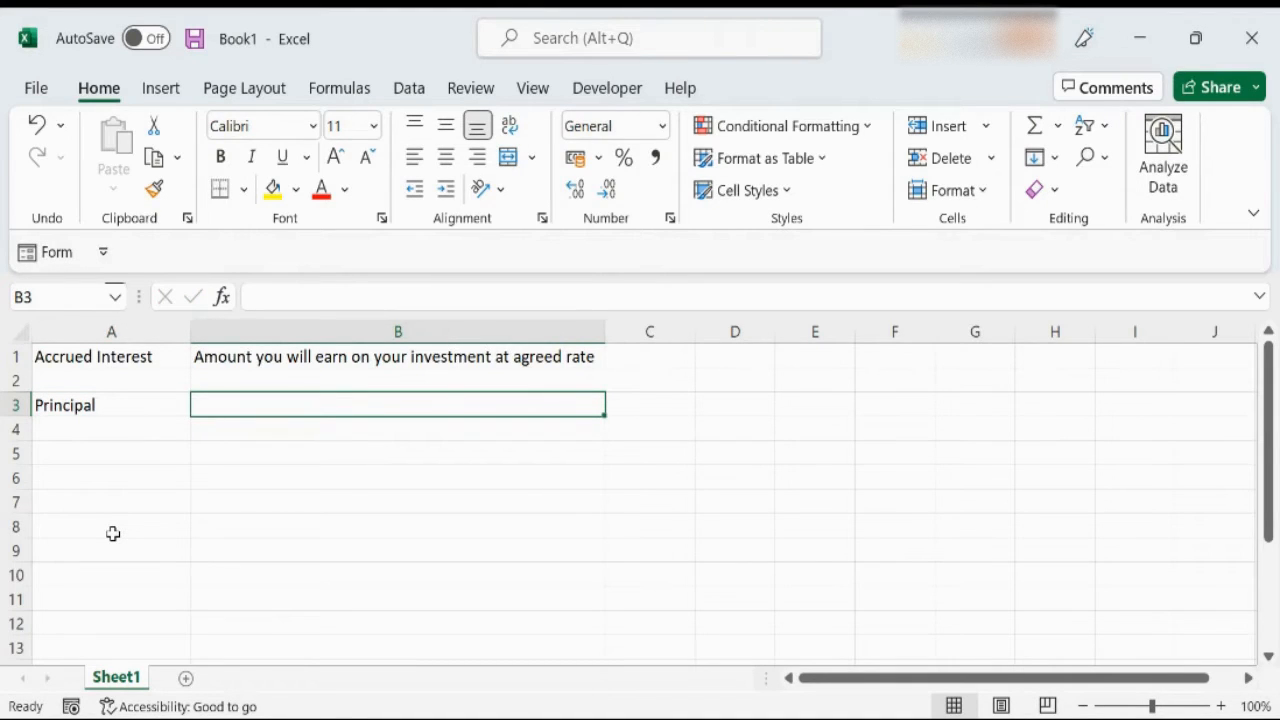
{"action": "type", "text": "Amount"}
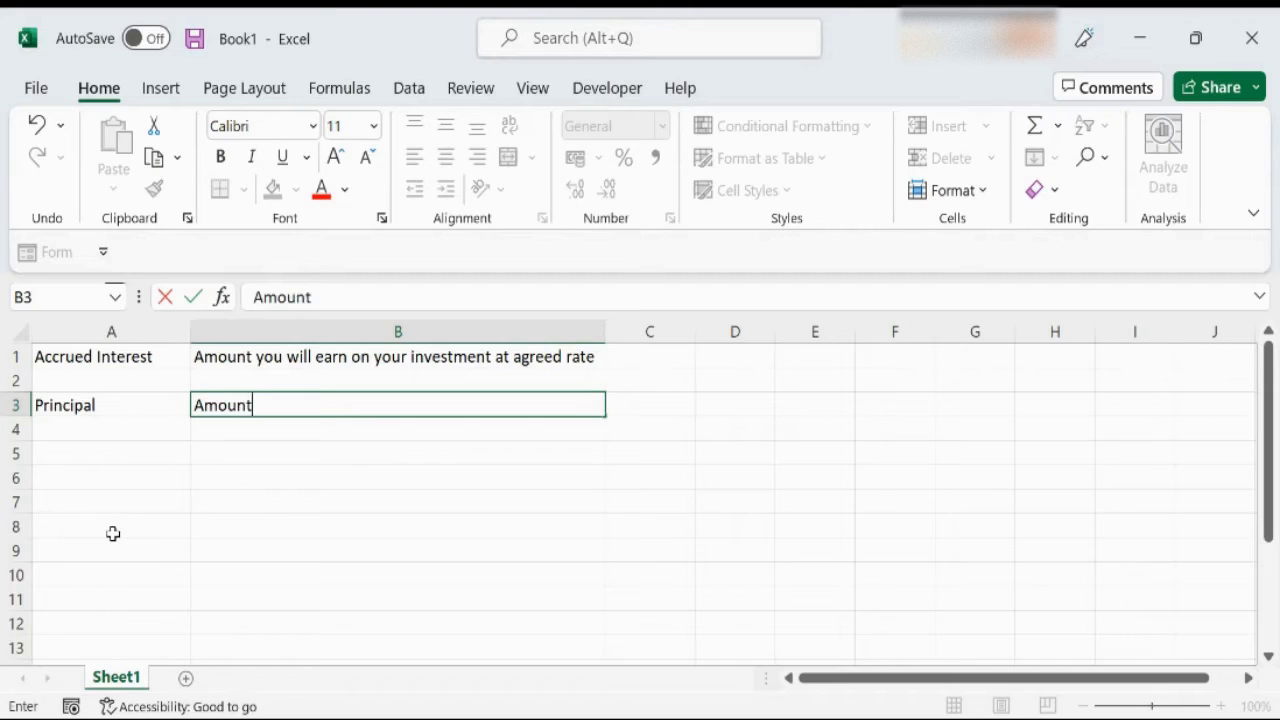
{"action": "type", "text": " you wan"}
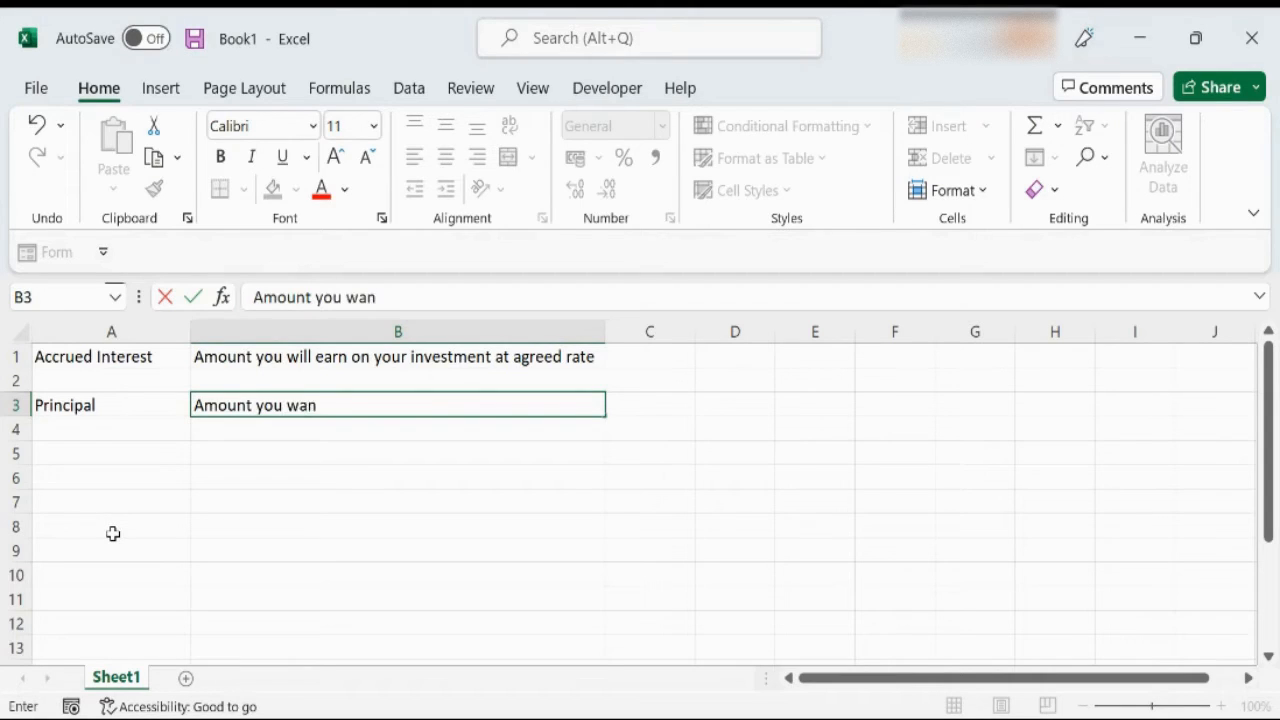
{"action": "type", "text": "t to invest"}
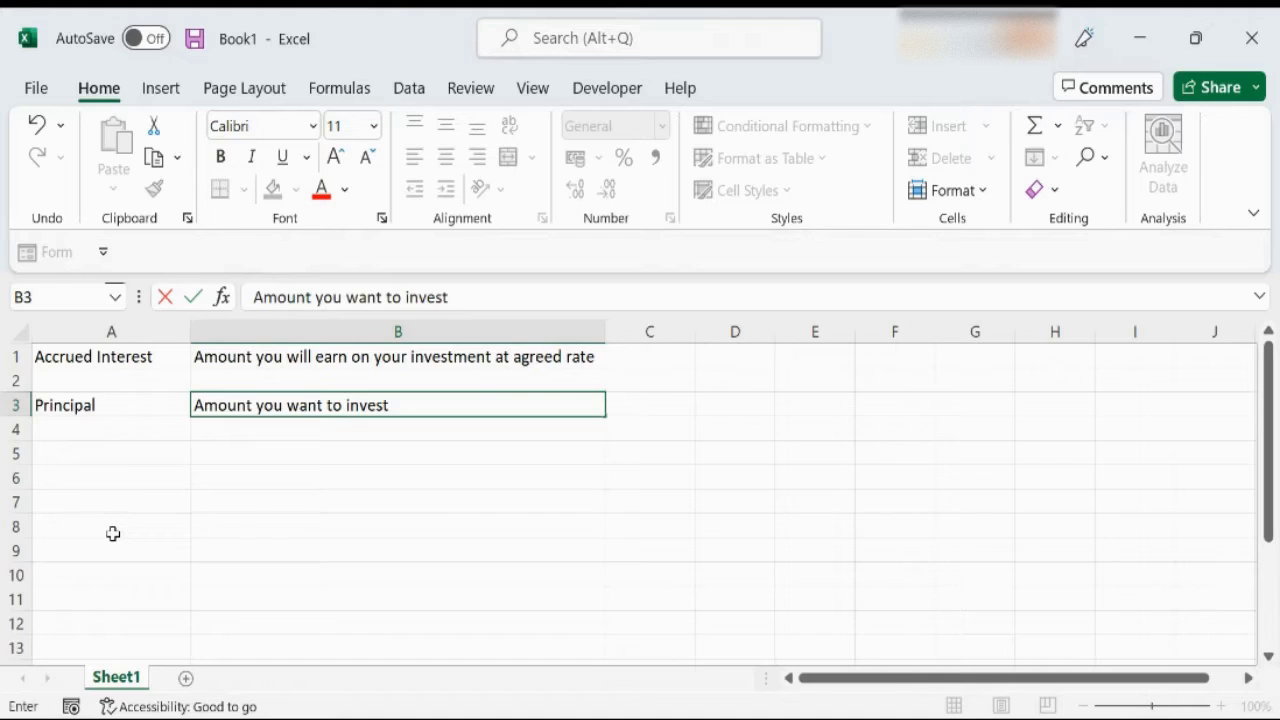
{"action": "key", "text": "Tab"}
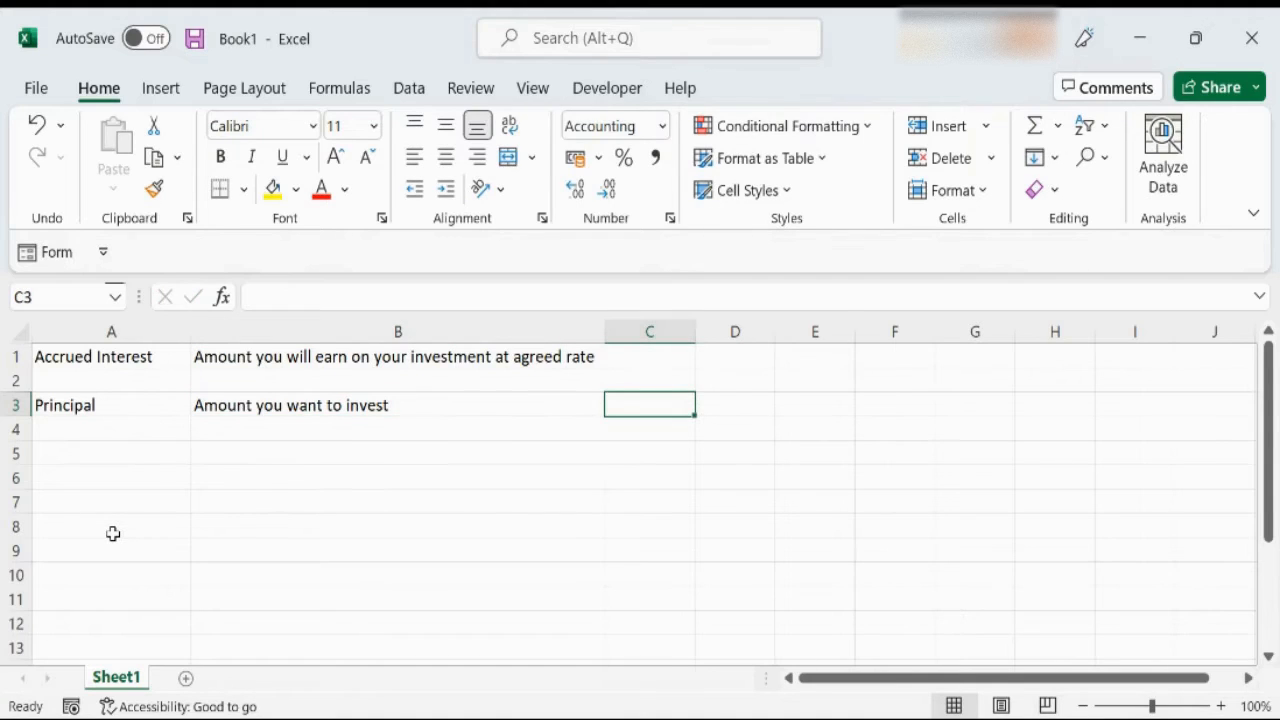
{"action": "type", "text": "10000"}
{"action": "key", "text": "Return"}
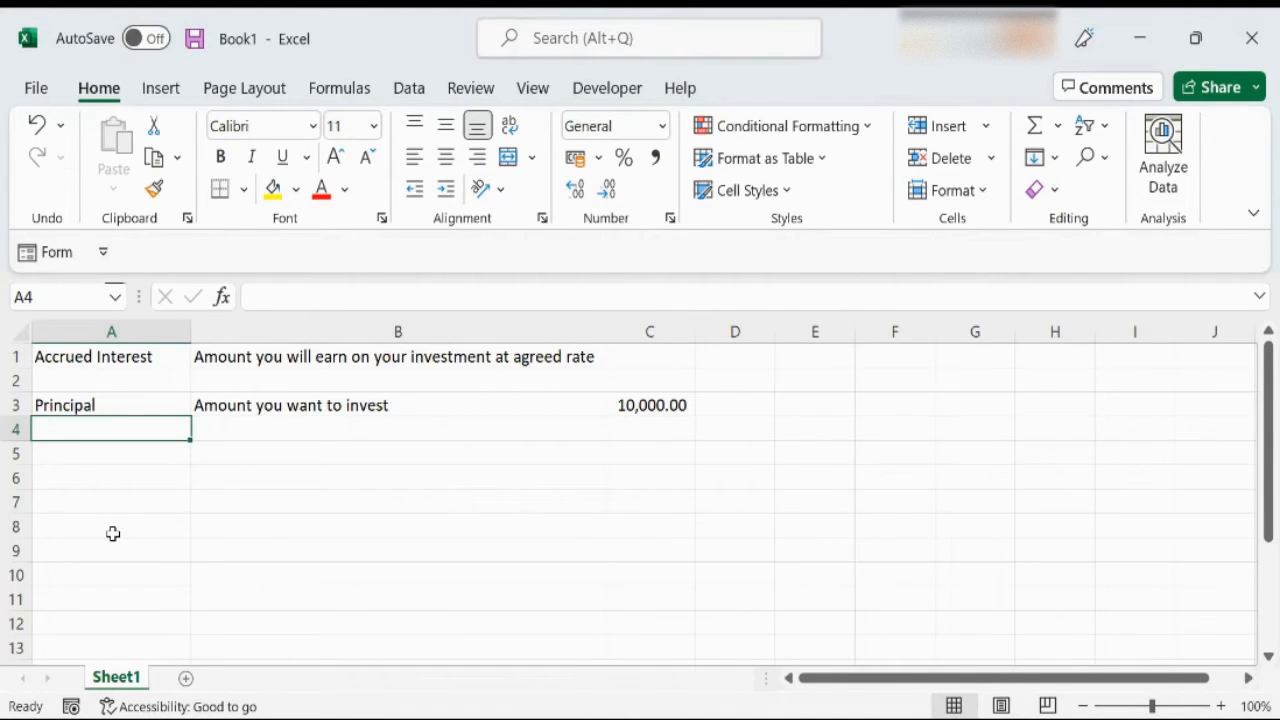
Fill row 4 with the label "Interest Rate", the description "Annual rate of interest agreed" and the value 15% in columns A to C
{"action": "type", "text": "Int"}
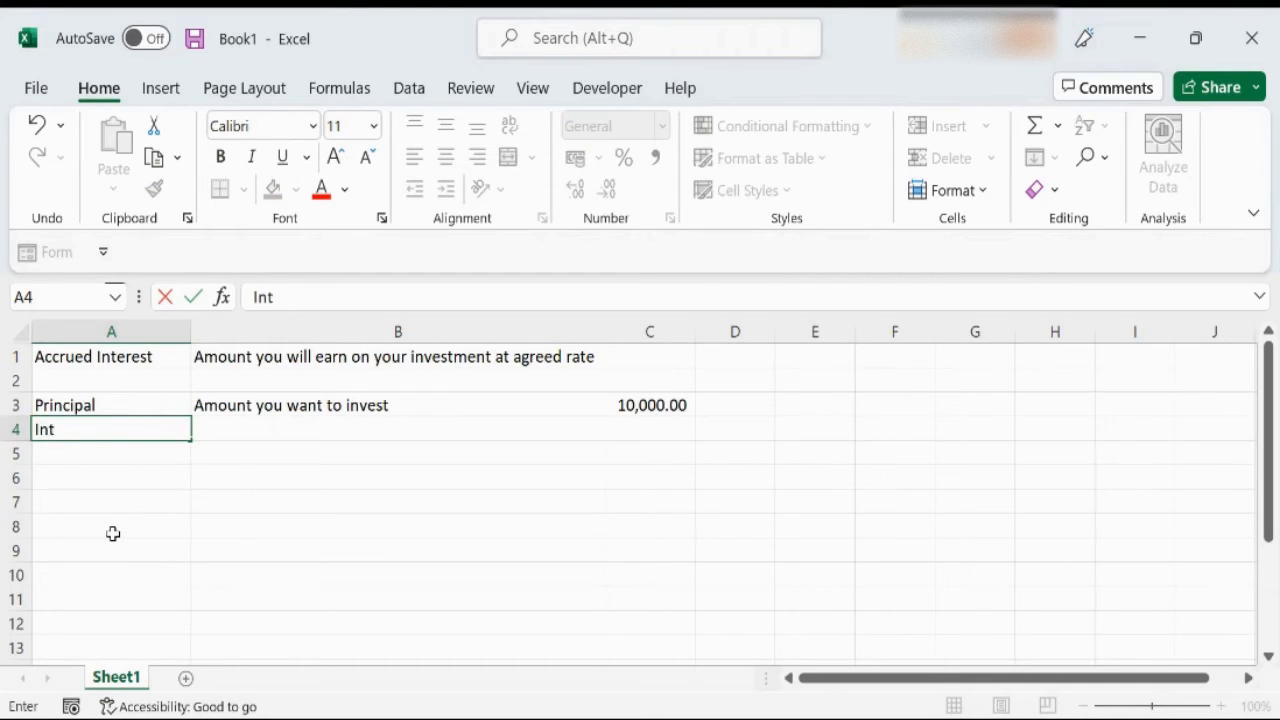
{"action": "type", "text": "erest Rate"}
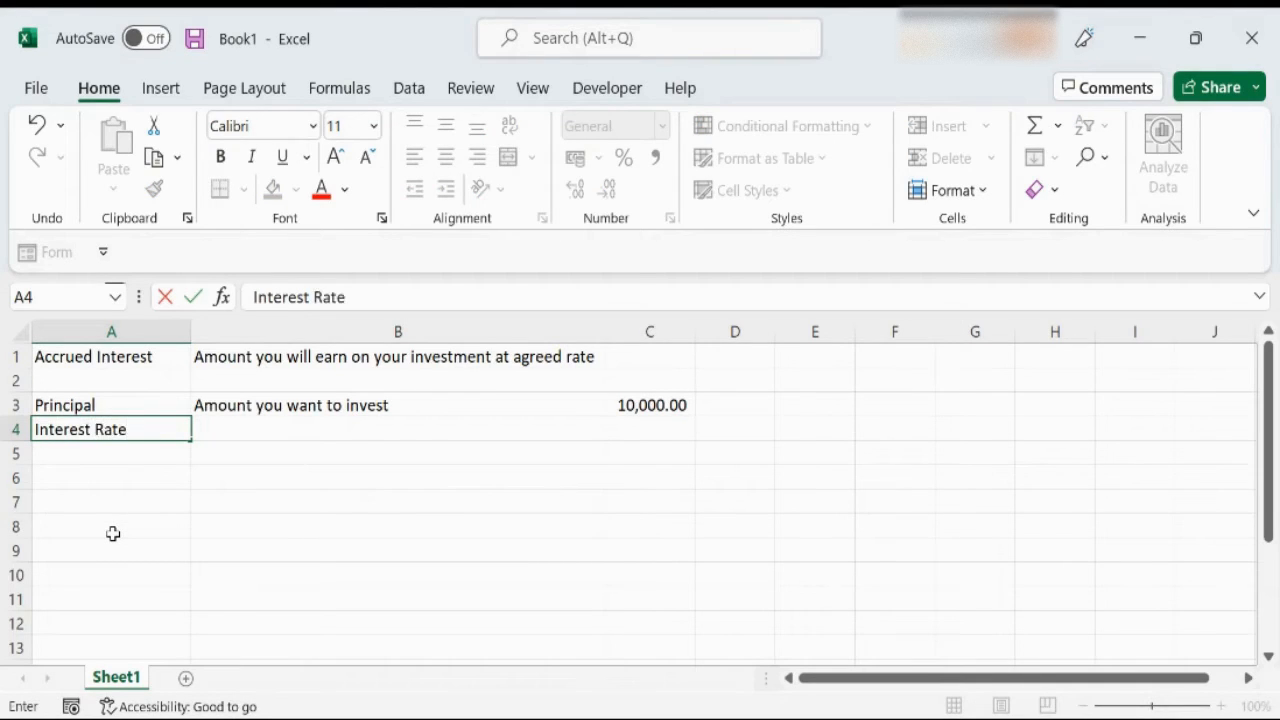
{"action": "key", "text": "Tab"}
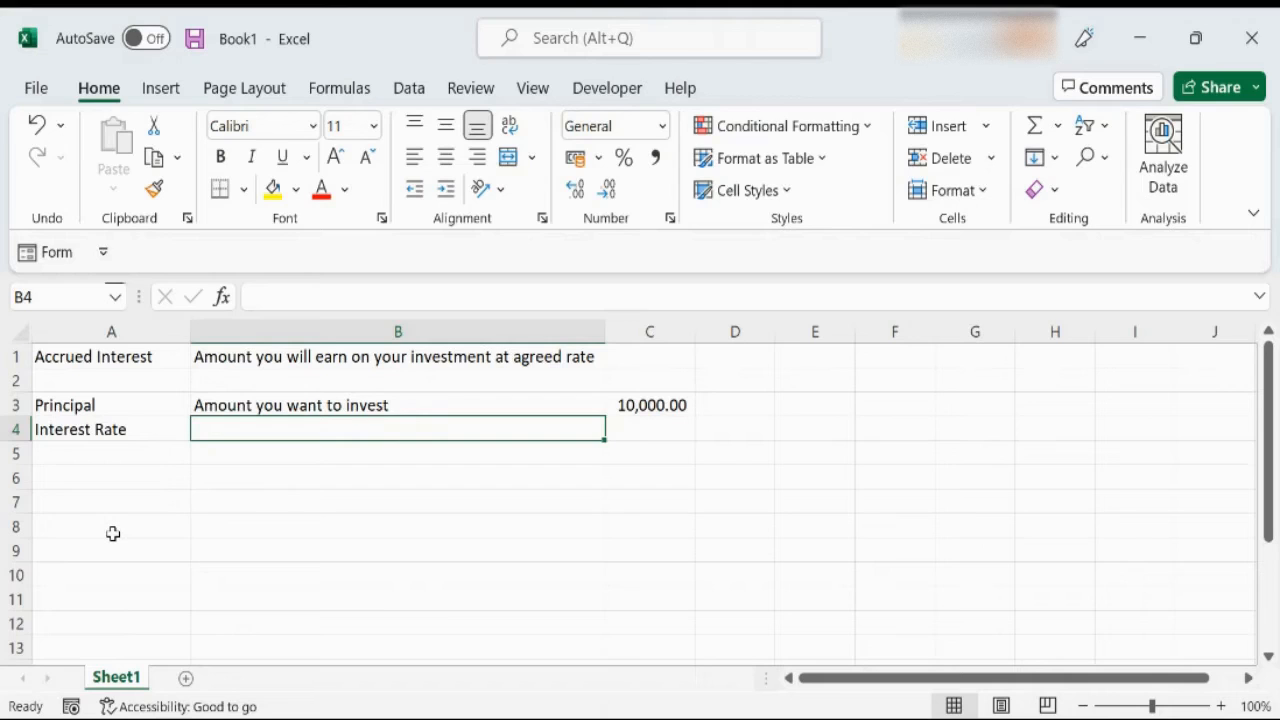
{"action": "type", "text": "Ann"}
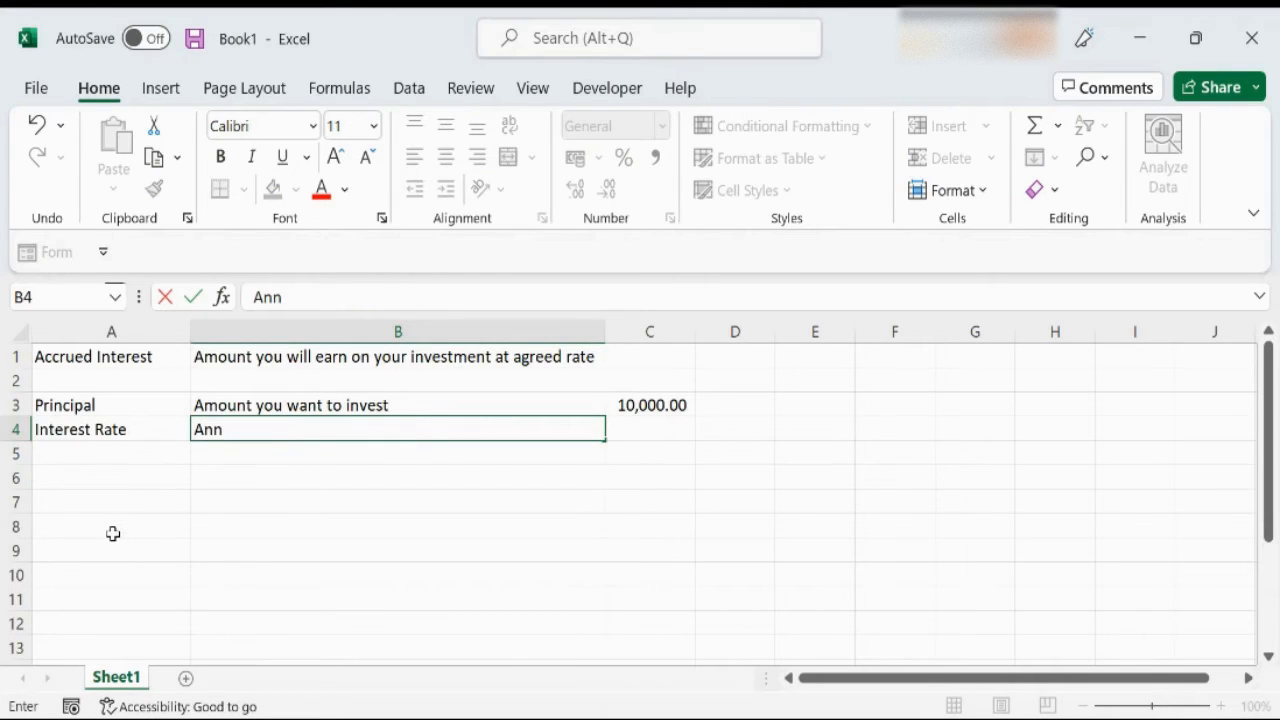
{"action": "type", "text": "ual rate of "}
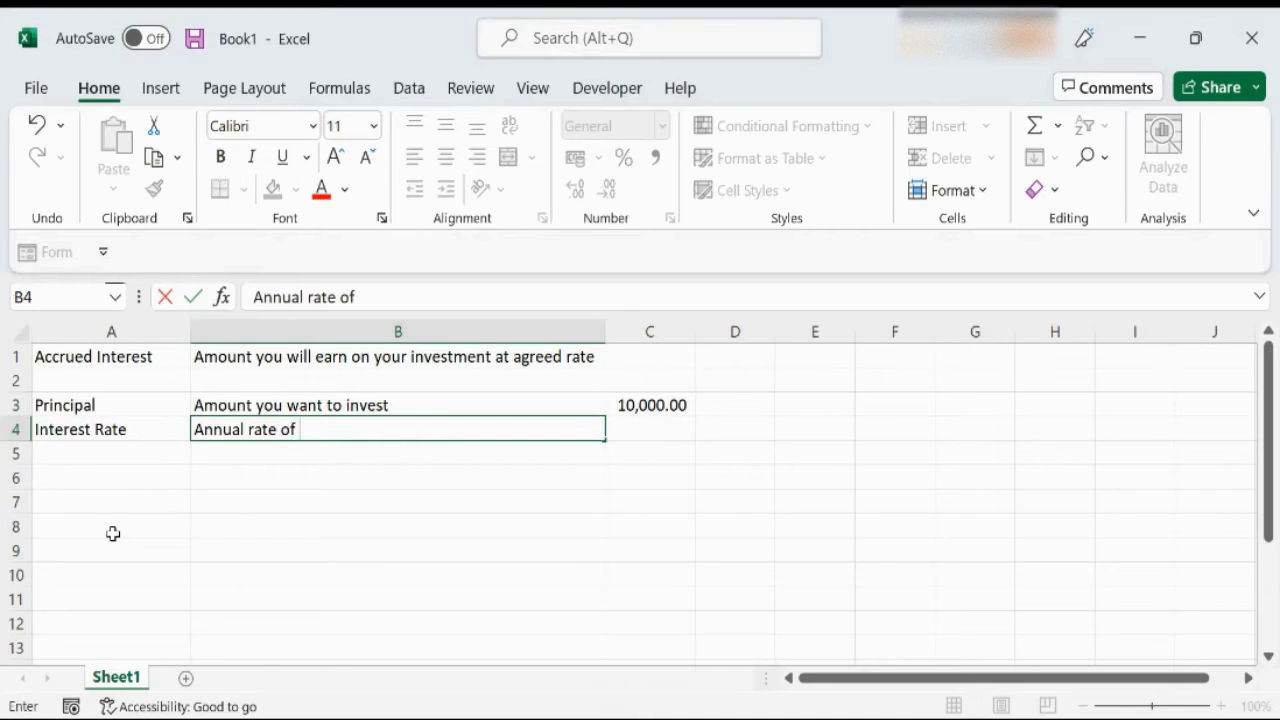
{"action": "type", "text": "interest"}
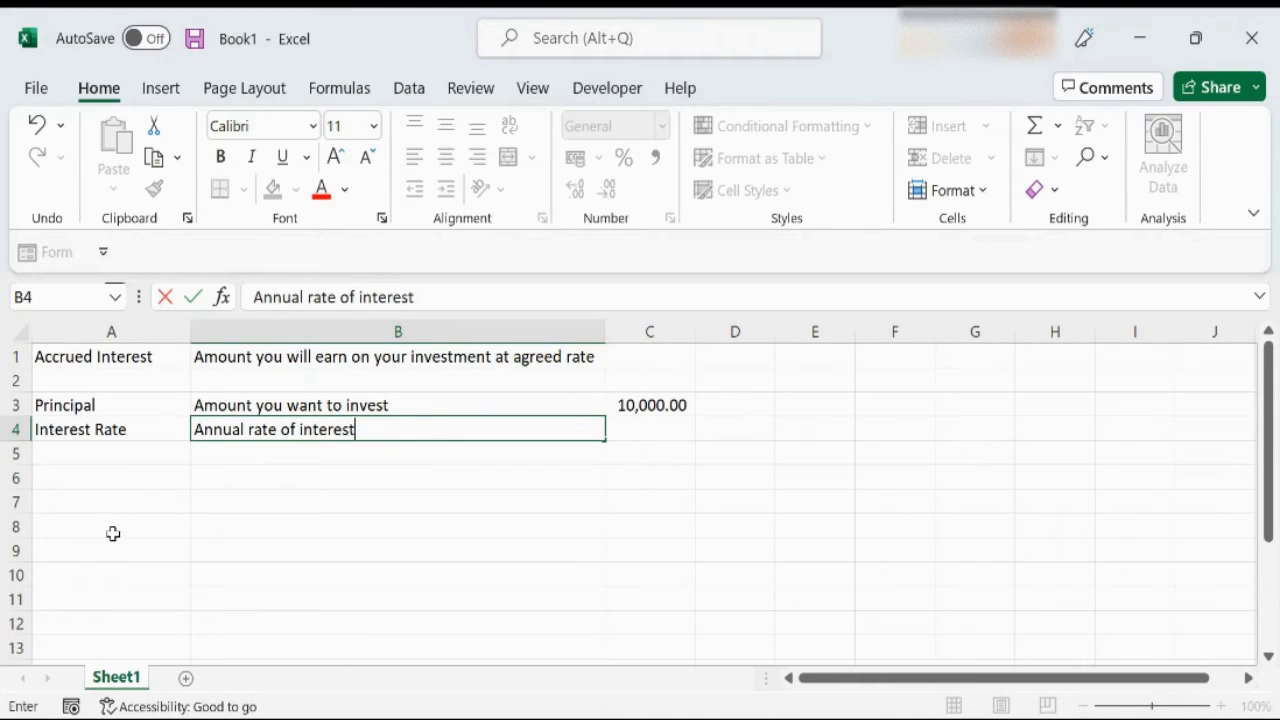
{"action": "type", "text": " agreed"}
{"action": "key", "text": "Tab"}
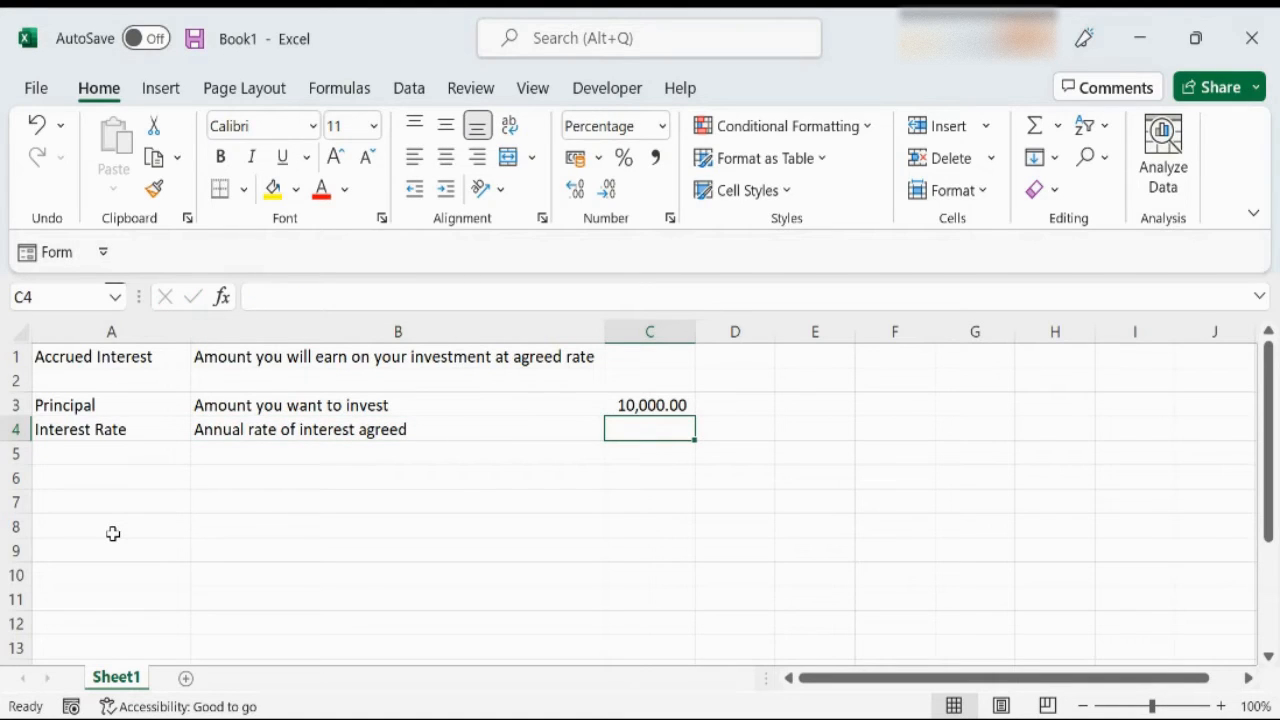
{"action": "type", "text": "15"}
{"action": "key", "text": "Return"}
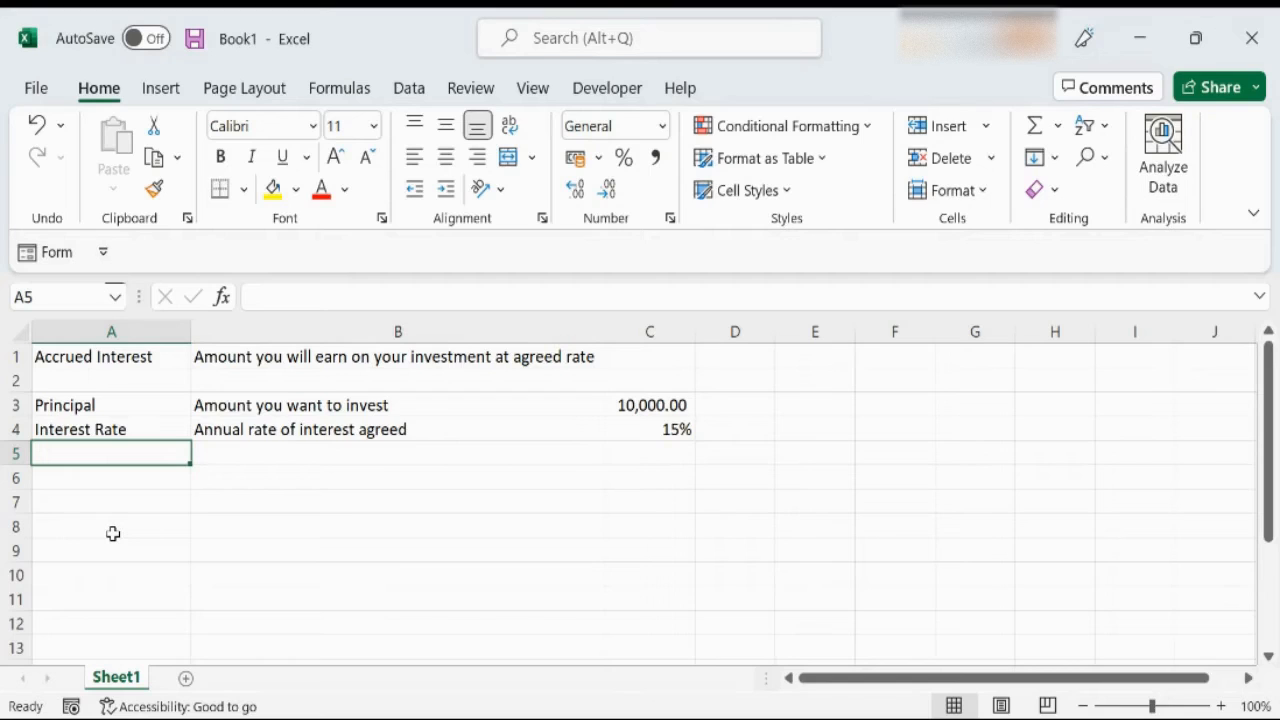
Enter the label "Frequency" in cell A5, below the interest rate label
{"action": "type", "text": "Freqye"}
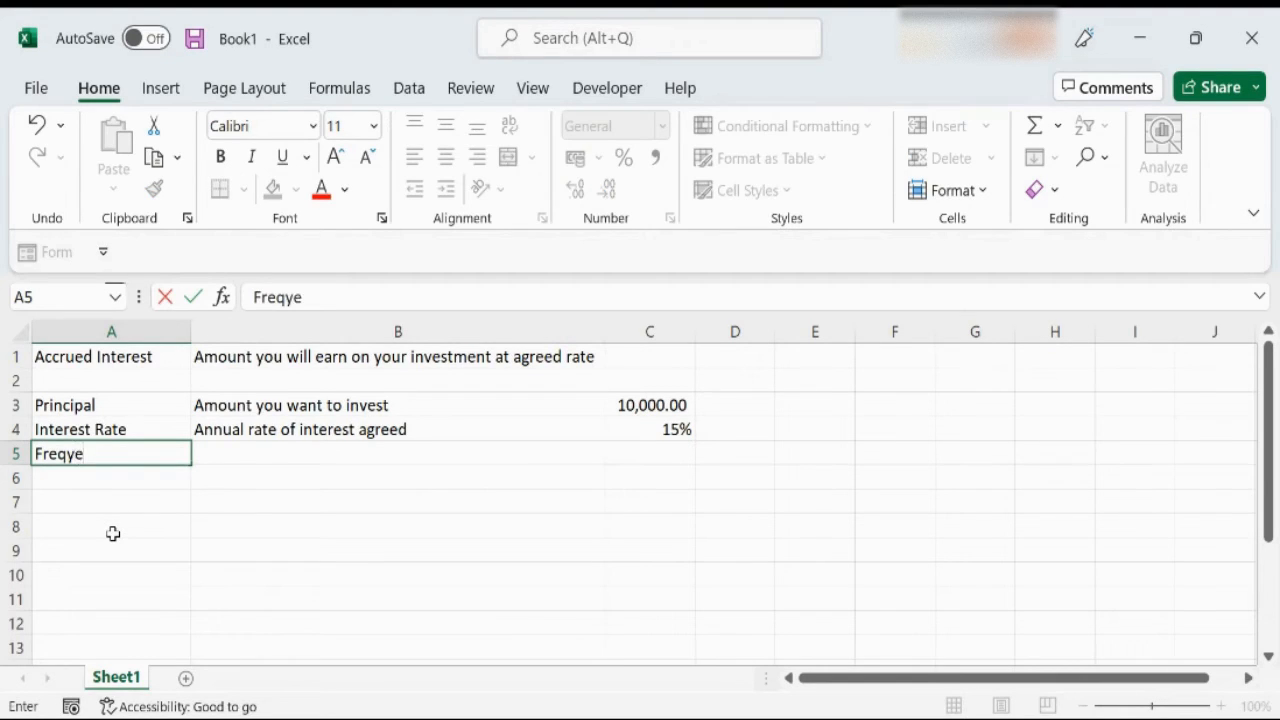
{"action": "key", "text": "BackSpace"}
{"action": "key", "text": "BackSpace"}
{"action": "type", "text": "uency"}
{"action": "key", "text": "Tab"}
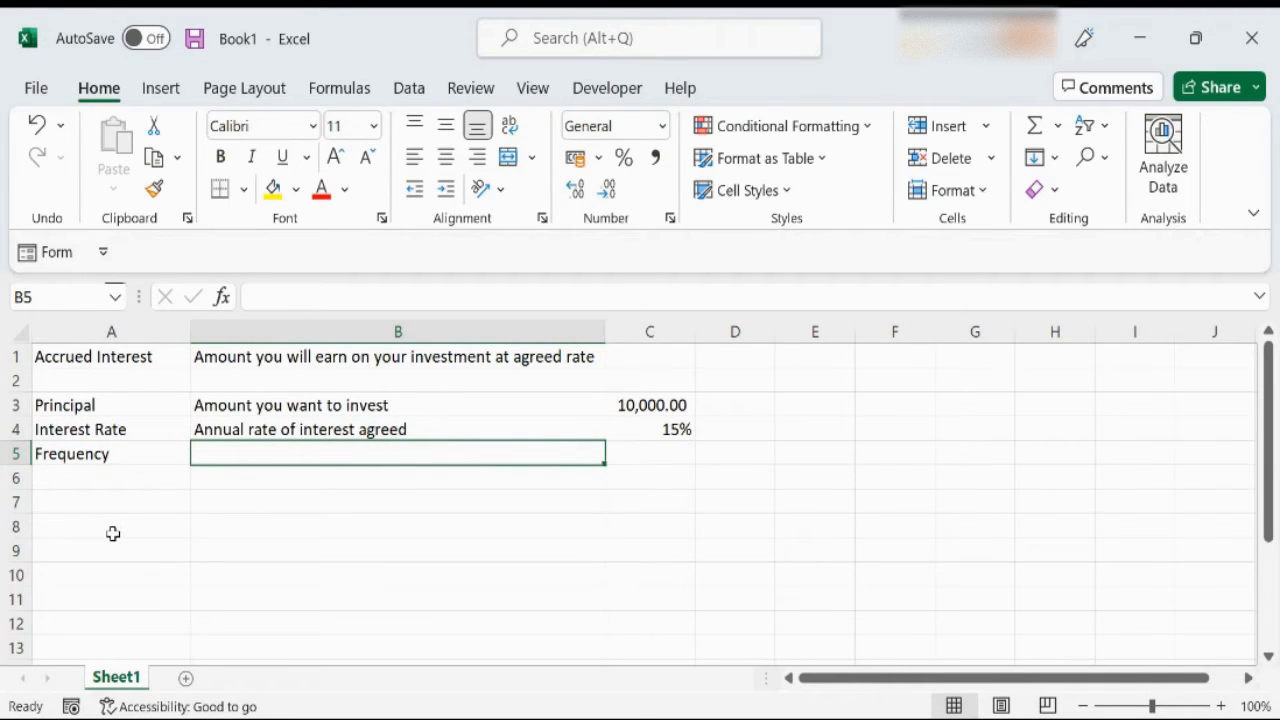
Describe the frequency in B5 as "Annual, Bi-annual, Quarterly (1,2,4)" and enter the value 1 in C5
{"action": "type", "text": "Ann"}
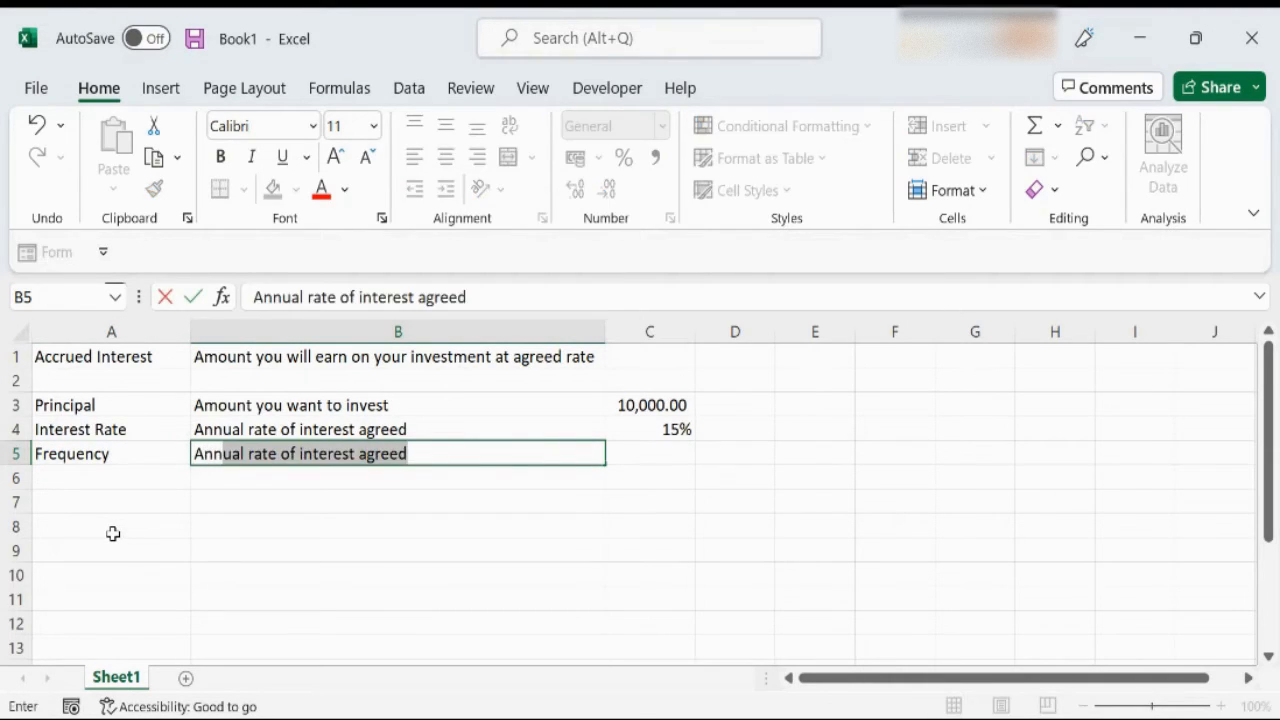
{"action": "type", "text": "ual ."}
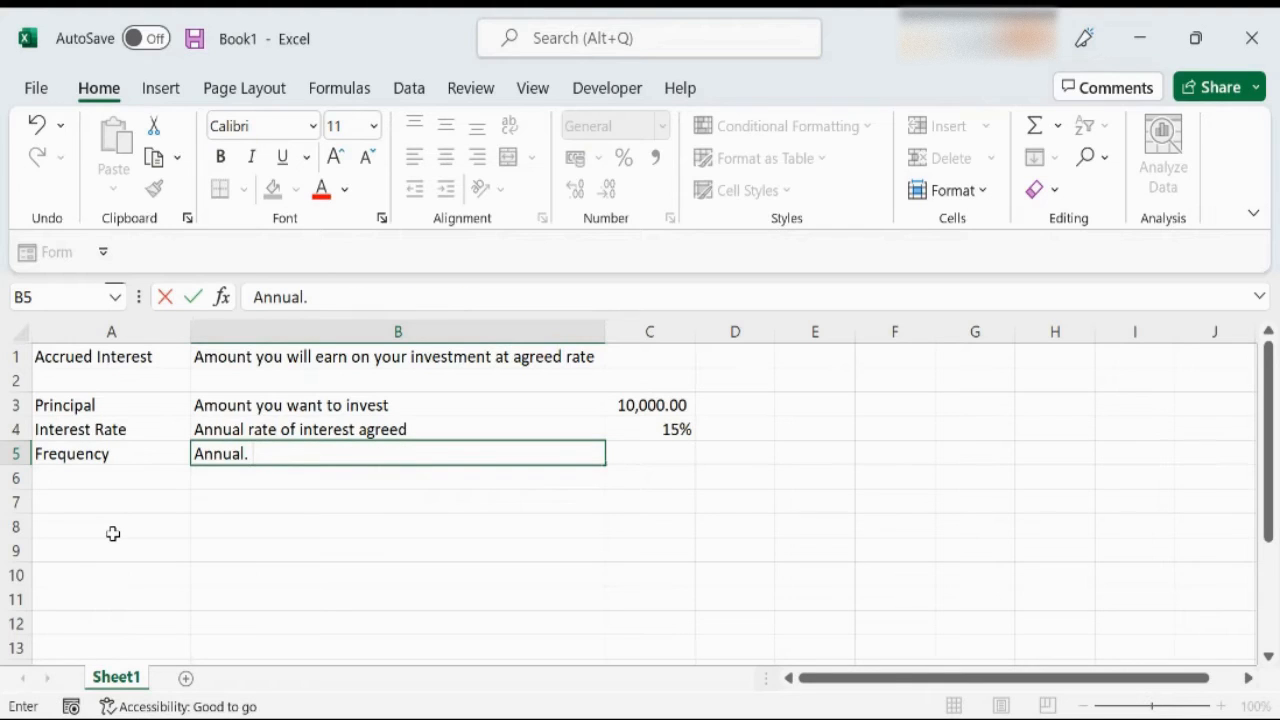
{"action": "key", "text": "BackSpace"}
{"action": "type", "text": ", Bi="}
{"action": "key", "text": "BackSpace"}
{"action": "type", "text": "-annual"}
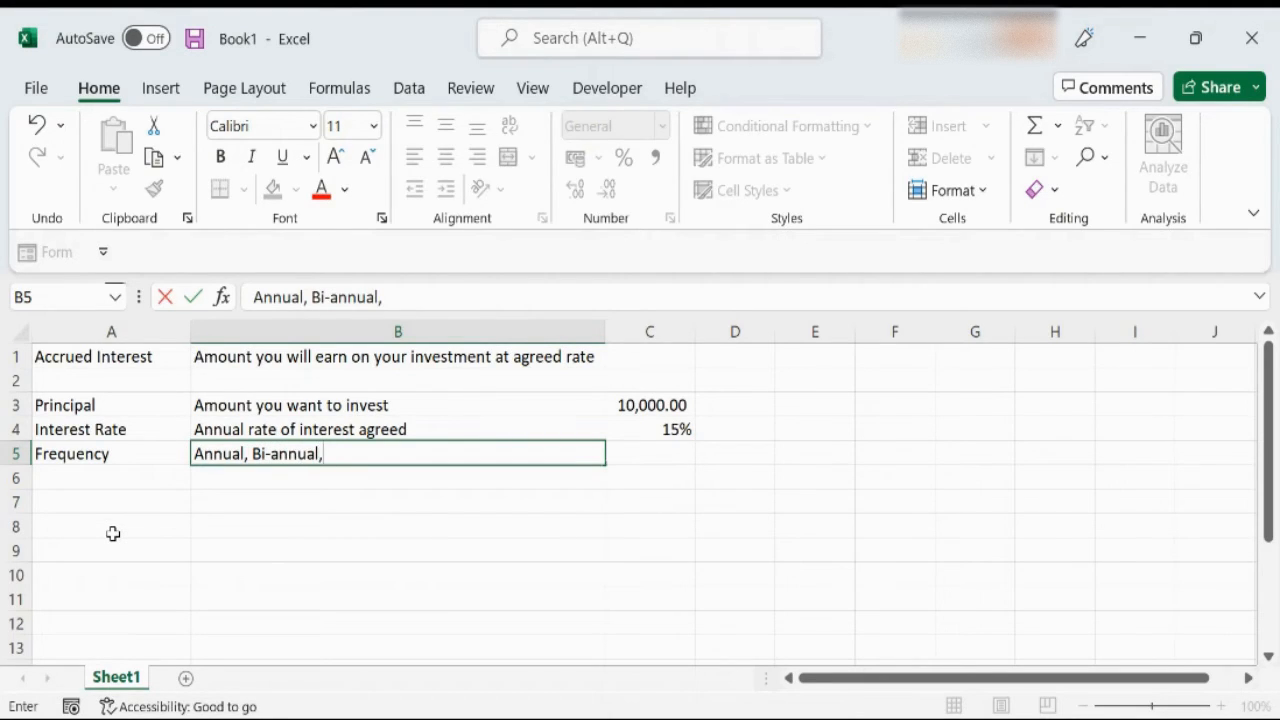
{"action": "type", "text": ", Quarterly"}
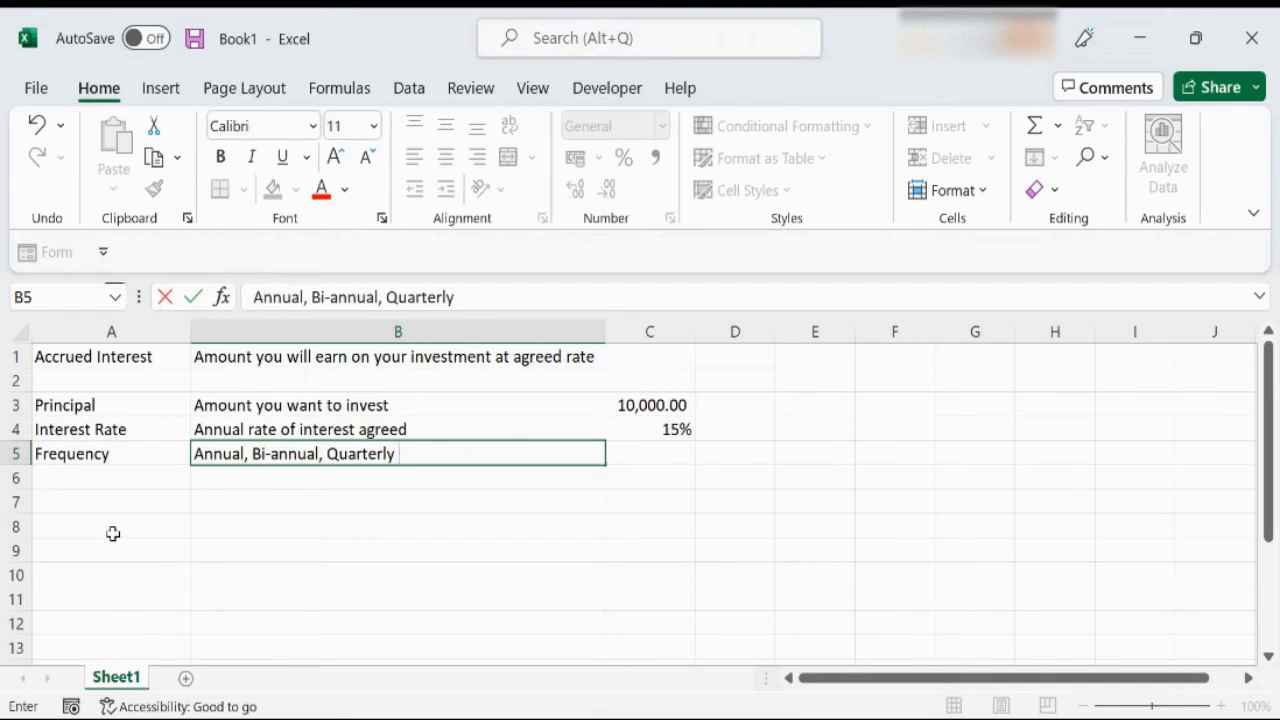
{"action": "type", "text": " (1,2,4)"}
{"action": "key", "text": "Tab"}
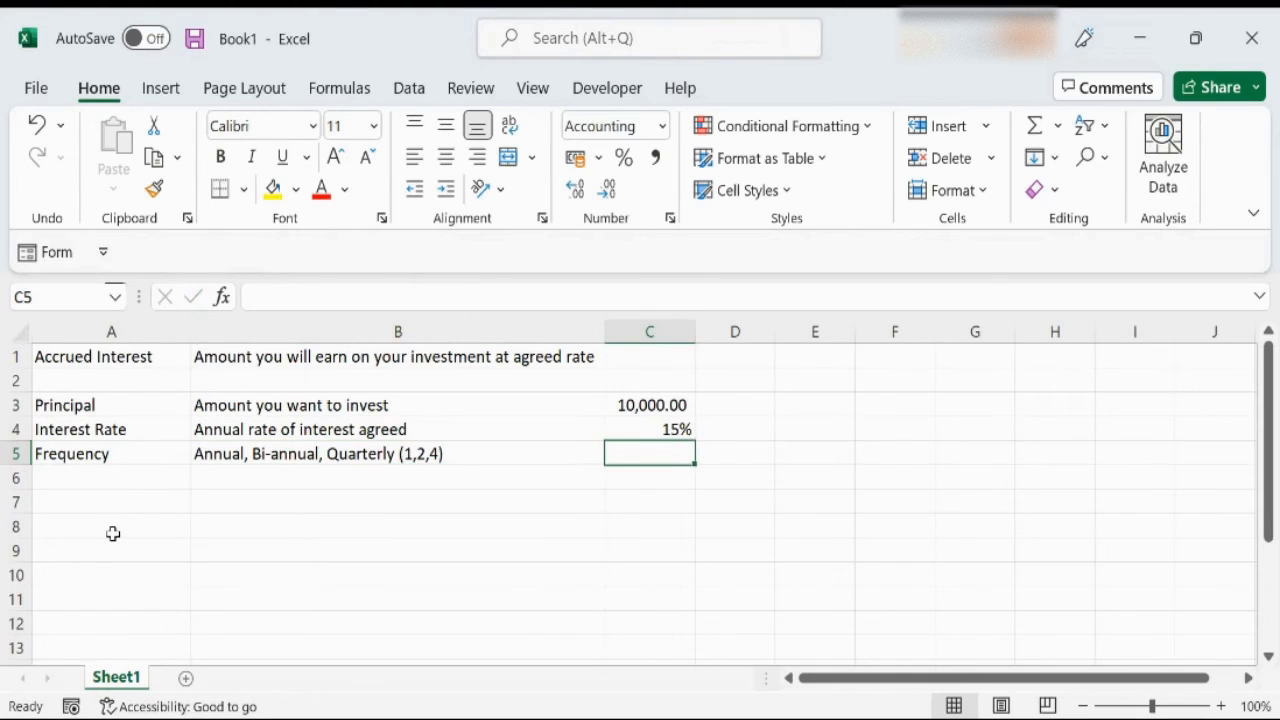
{"action": "type", "text": "1"}
{"action": "key", "text": "Return"}
{"action": "key", "text": "Left"}
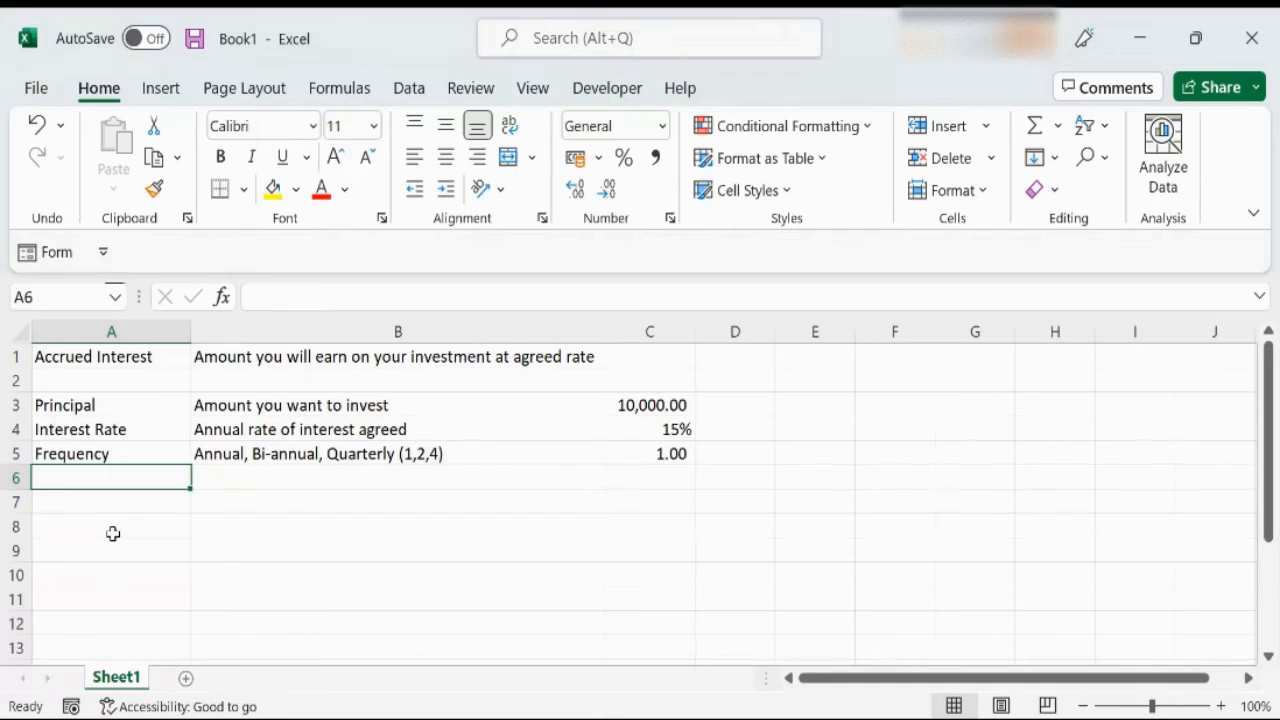
Fill row 6 with the label "Issue Date", the description "Date at which investement is made" and the date 1-1-2022 in columns A to C
{"action": "type", "text": "Issue Da"}
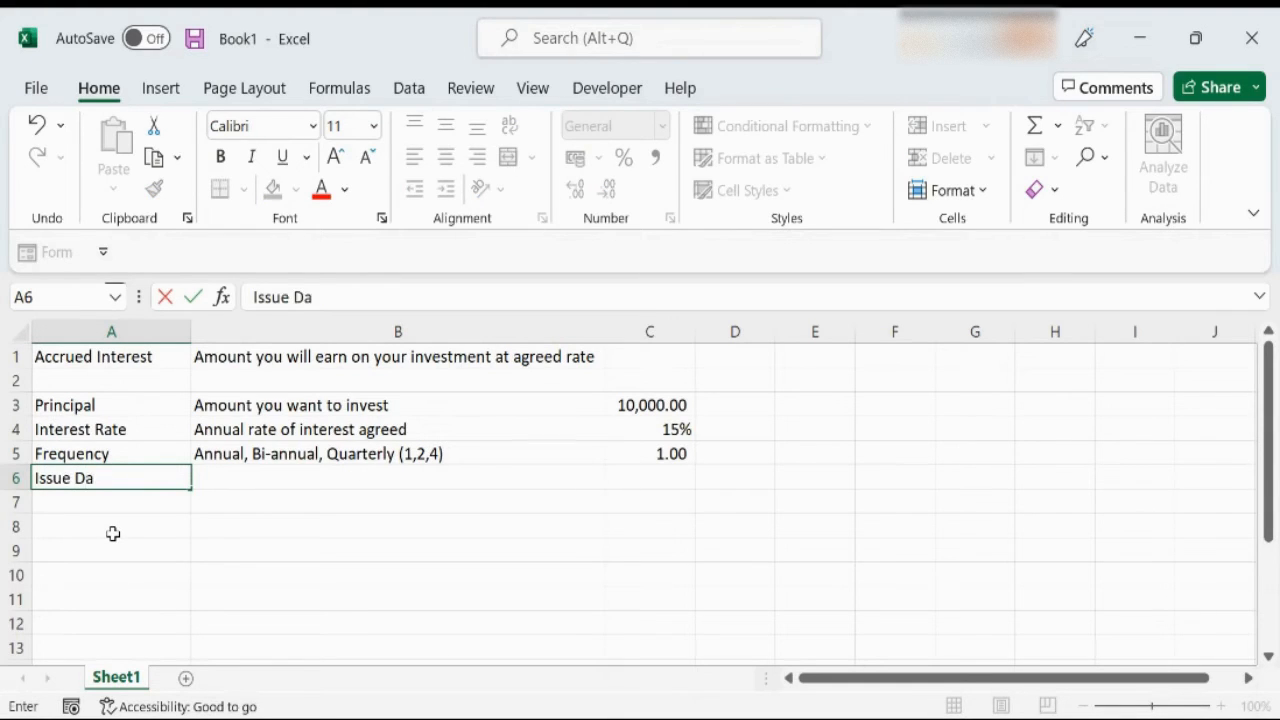
{"action": "type", "text": "te"}
{"action": "key", "text": "Tab"}
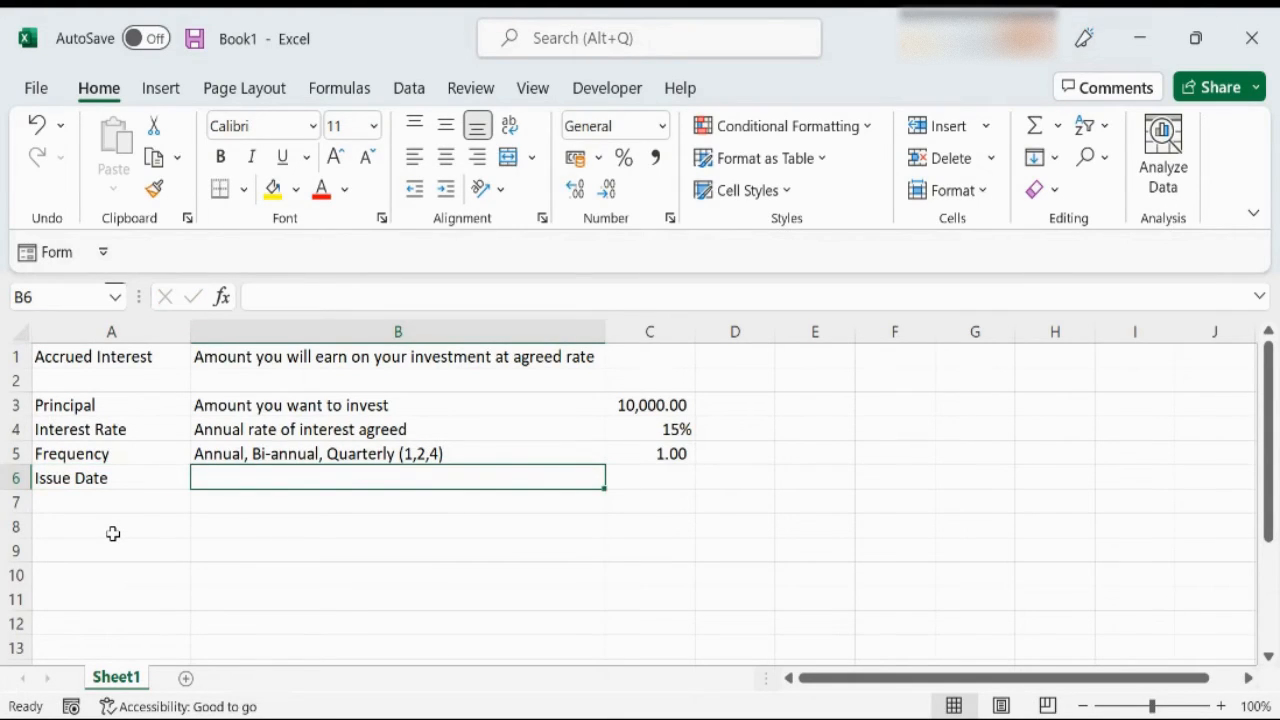
{"action": "type", "text": "Date at wh"}
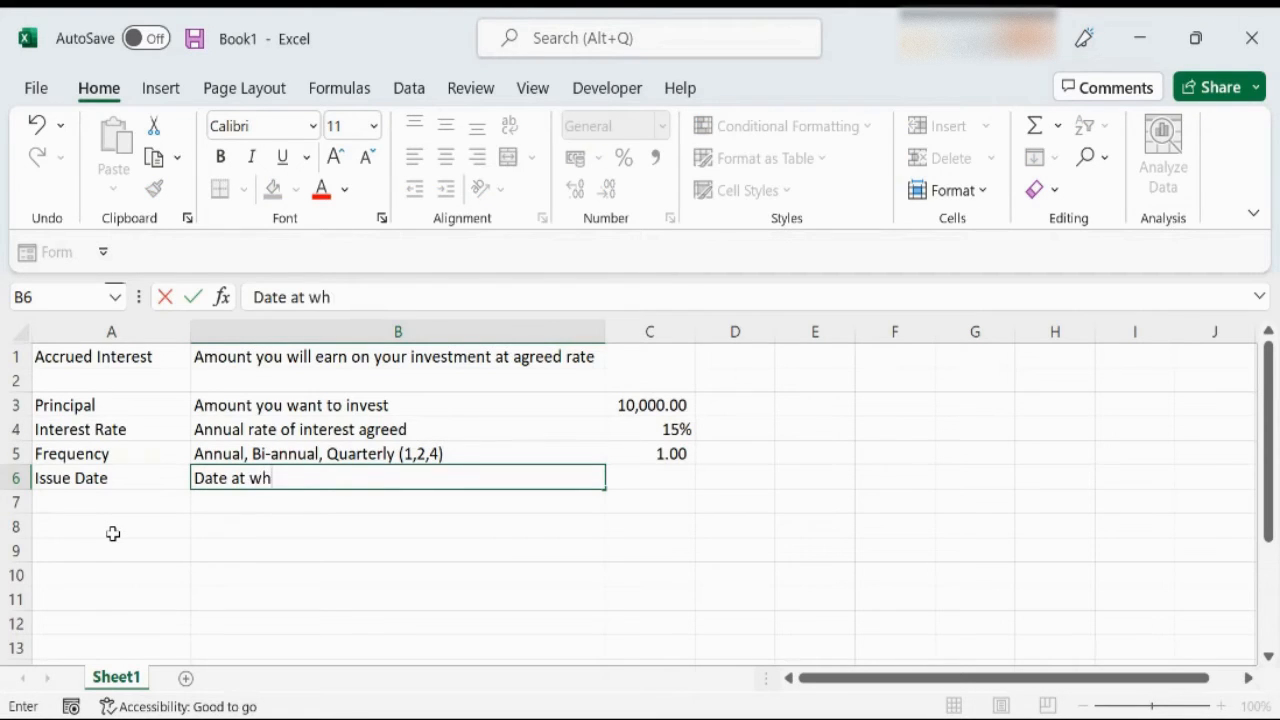
{"action": "type", "text": "ich investement is"}
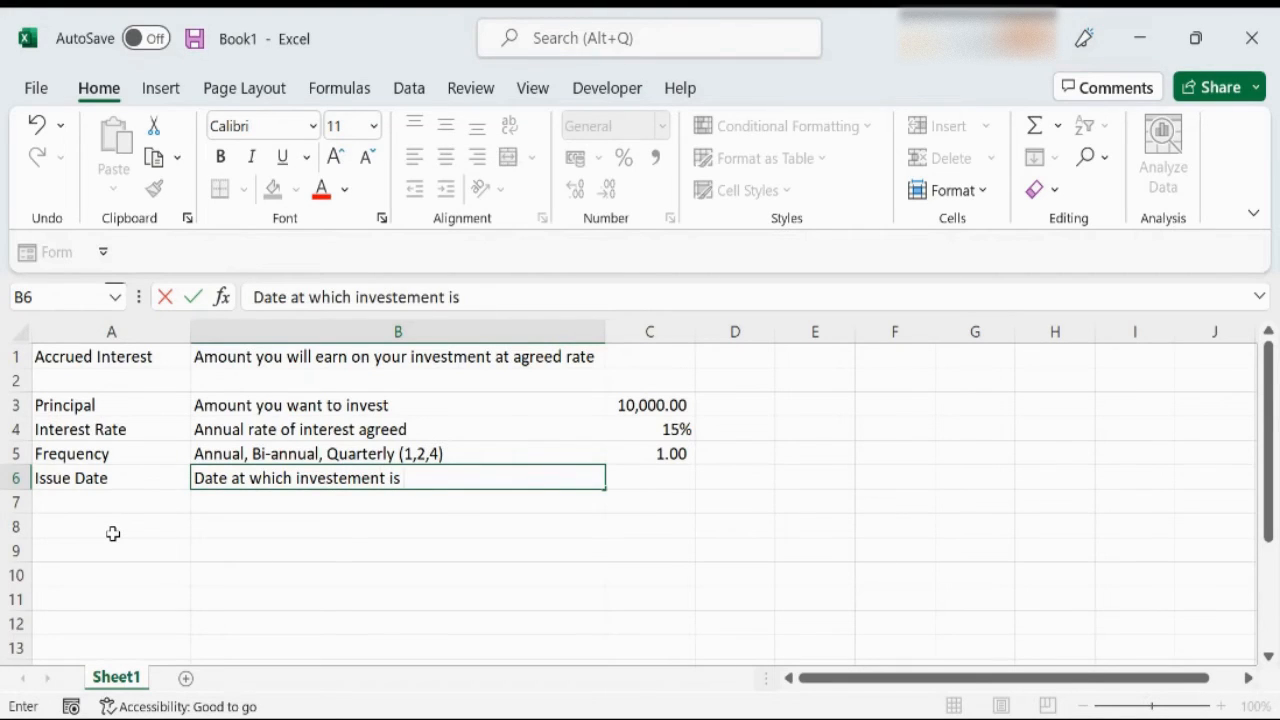
{"action": "type", "text": " made"}
{"action": "key", "text": "Tab"}
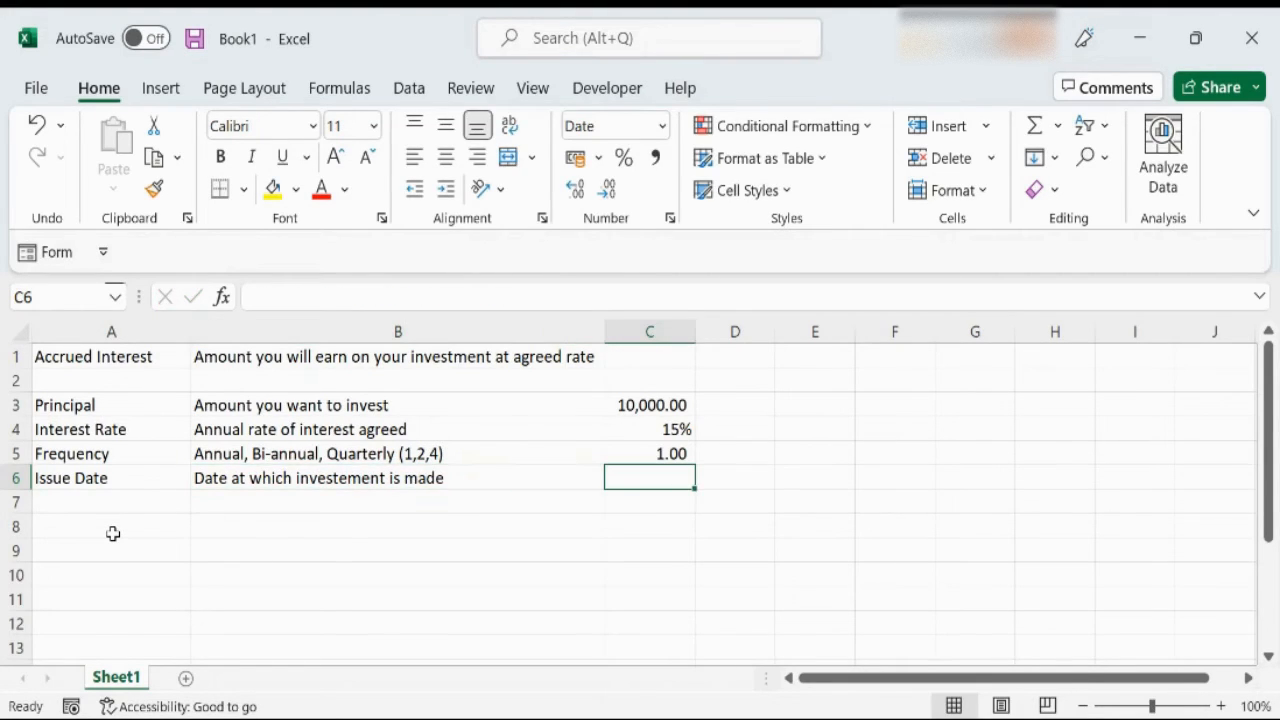
{"action": "type", "text": "1-"}
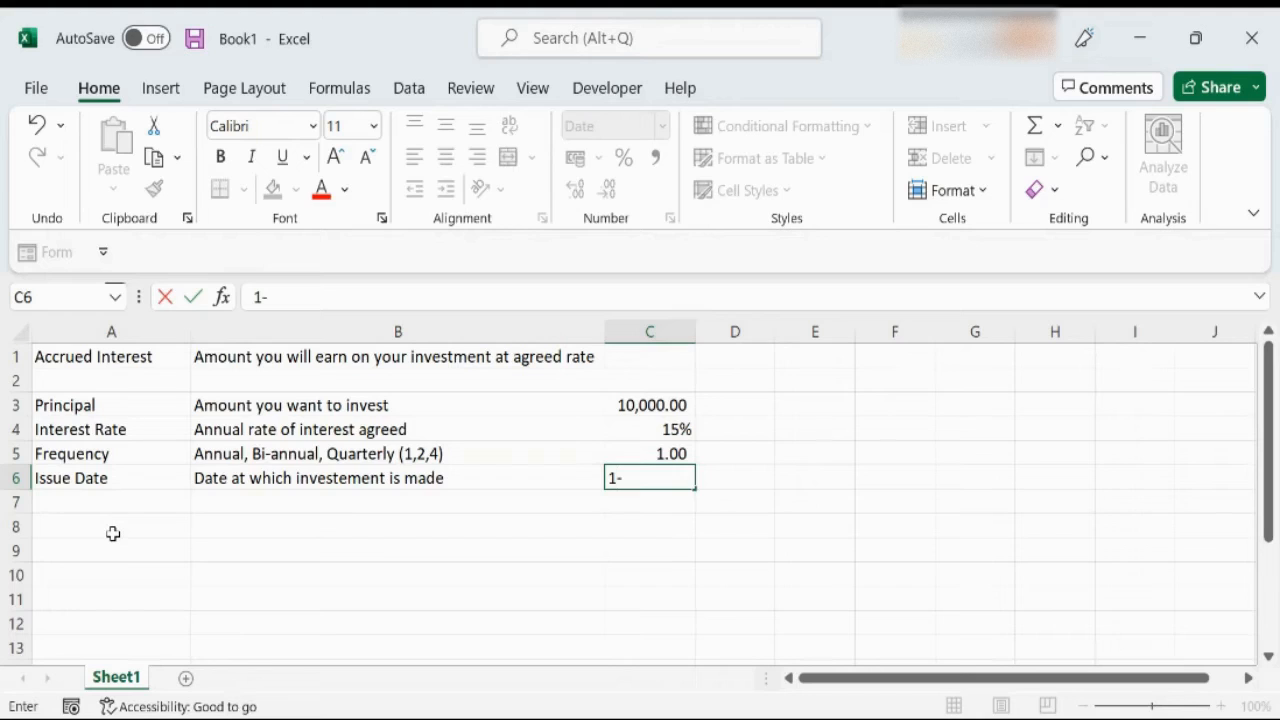
{"action": "type", "text": "1-2022"}
{"action": "key", "text": "Return"}
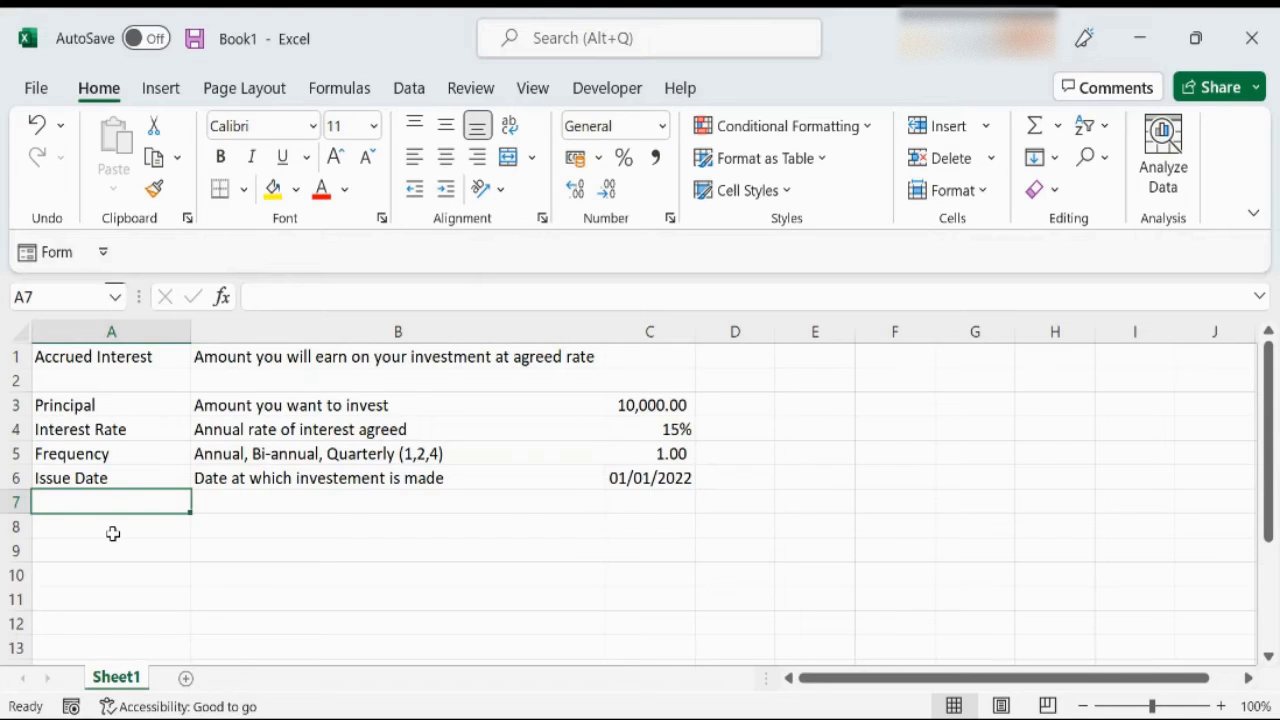
Enter the label "First Interest Date" in cell A7, below the issue date label
{"action": "type", "text": "Fir"}
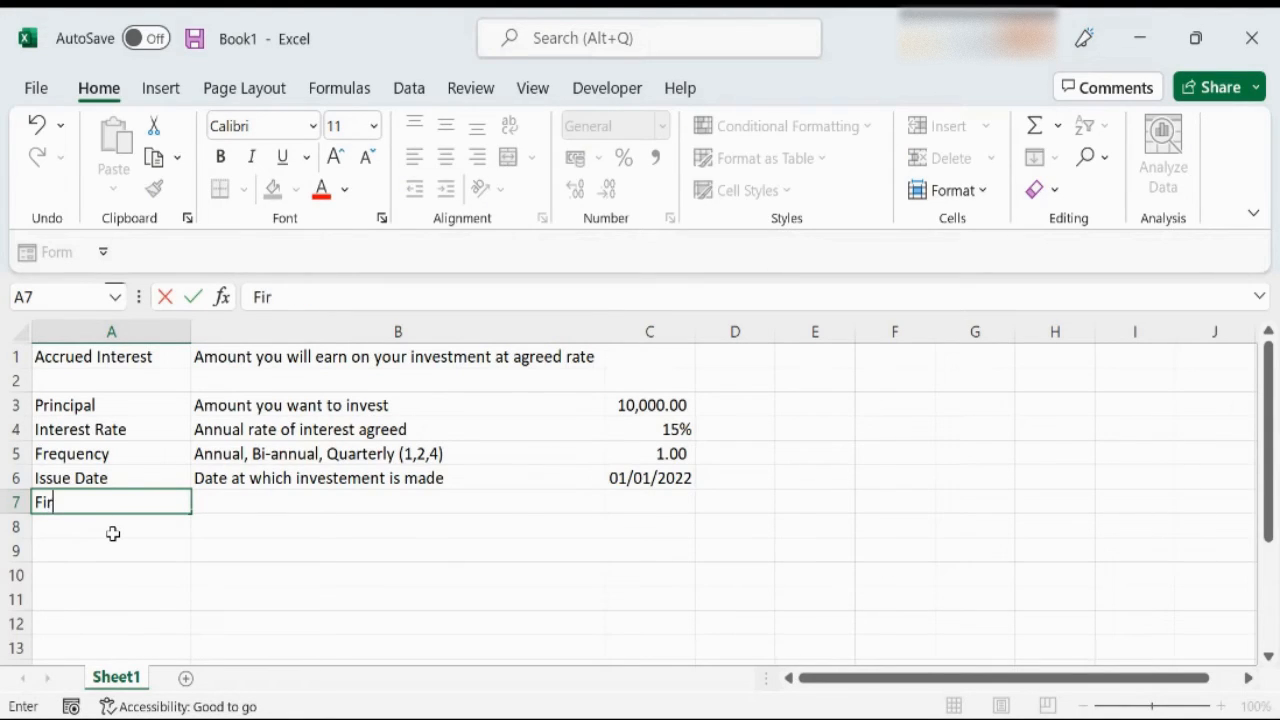
{"action": "type", "text": "st Interestr"}
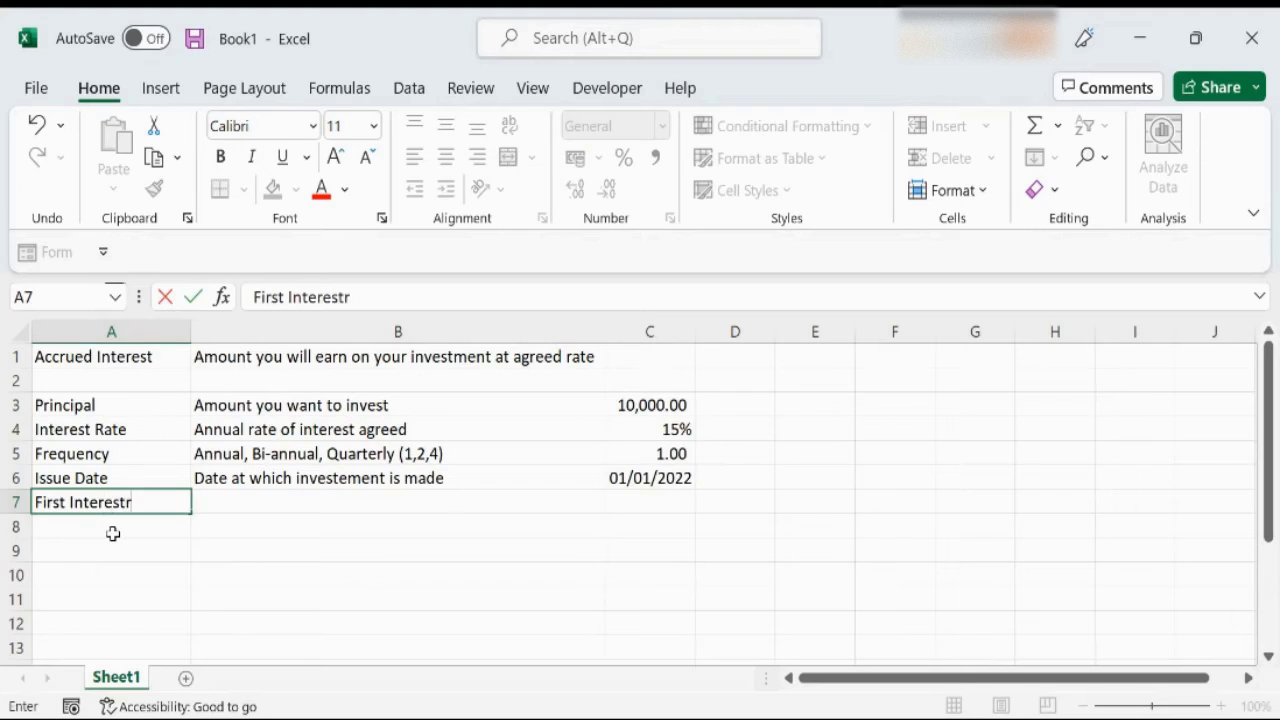
{"action": "key", "text": "BackSpace"}
{"action": "type", "text": "Date"}
{"action": "key", "text": "Tab"}
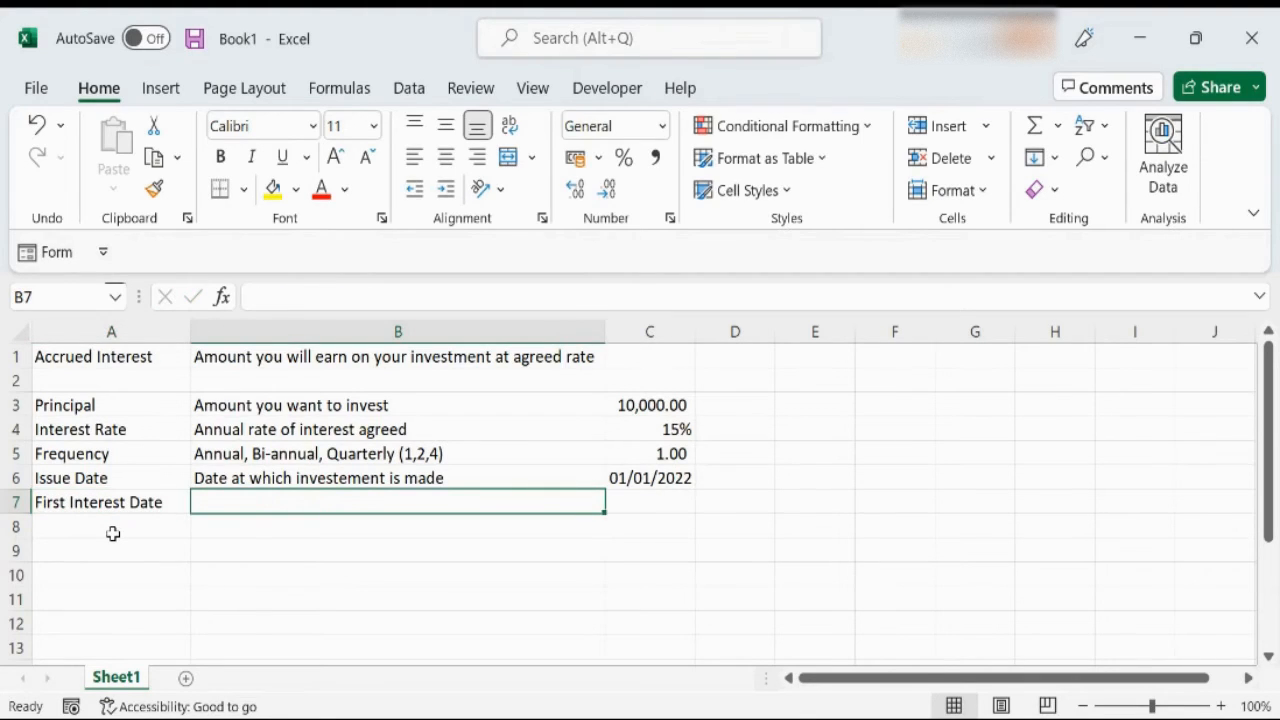
Describe the first interest date in B7 as "Date at which first interest is due" and enter the date 1-1-2023 in C7
{"action": "type", "text": "Darte"}
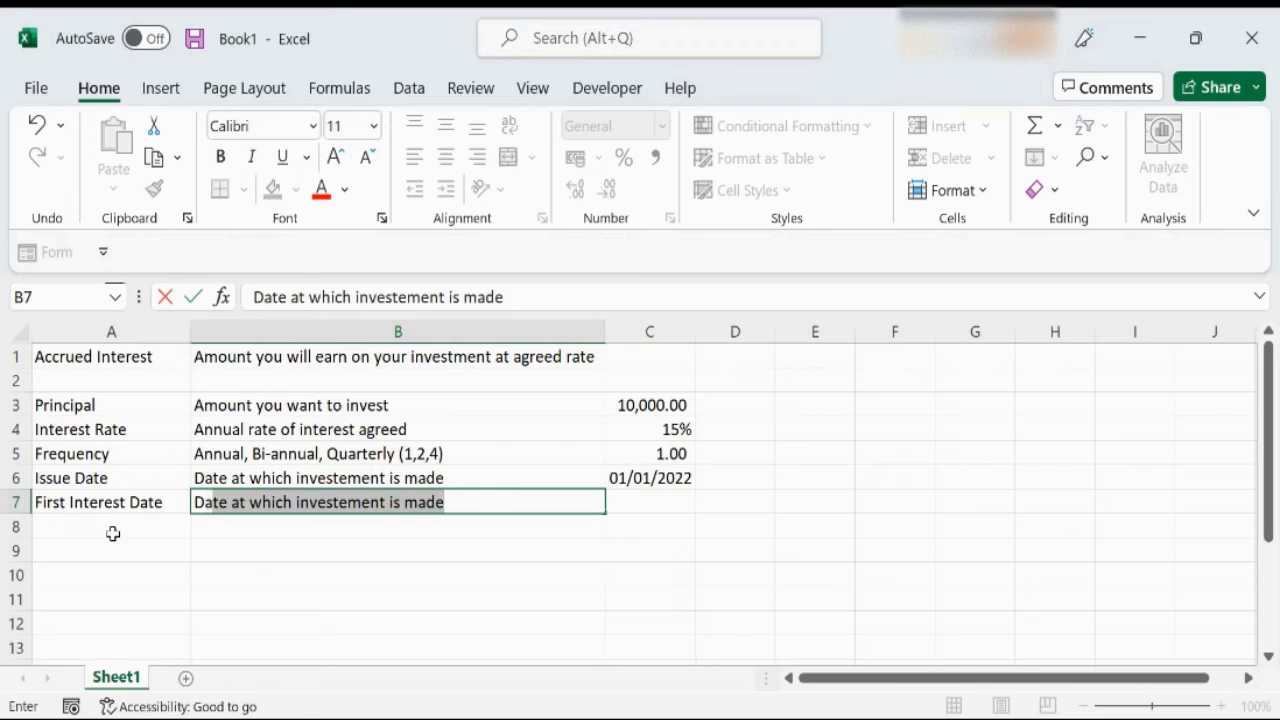
{"action": "key", "text": "BackSpace"}
{"action": "key", "text": "BackSpace"}
{"action": "key", "text": "BackSpace"}
{"action": "type", "text": "te at which fi"}
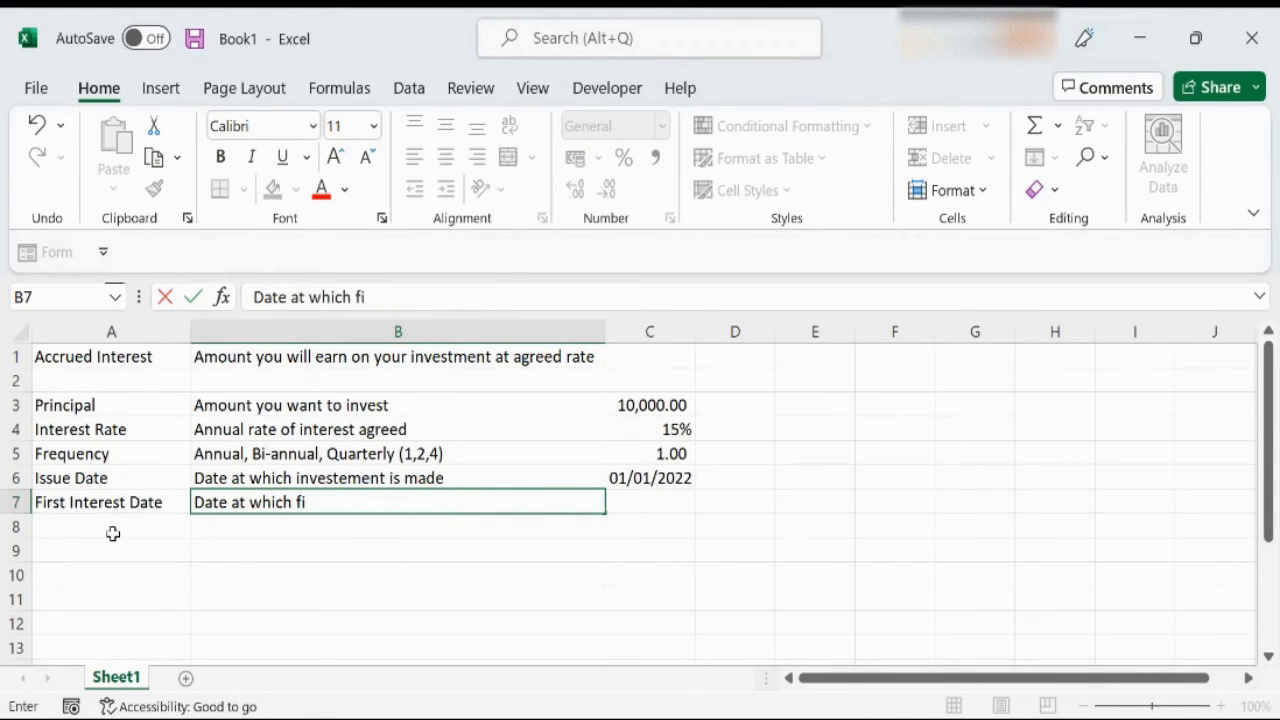
{"action": "type", "text": "rst inter"}
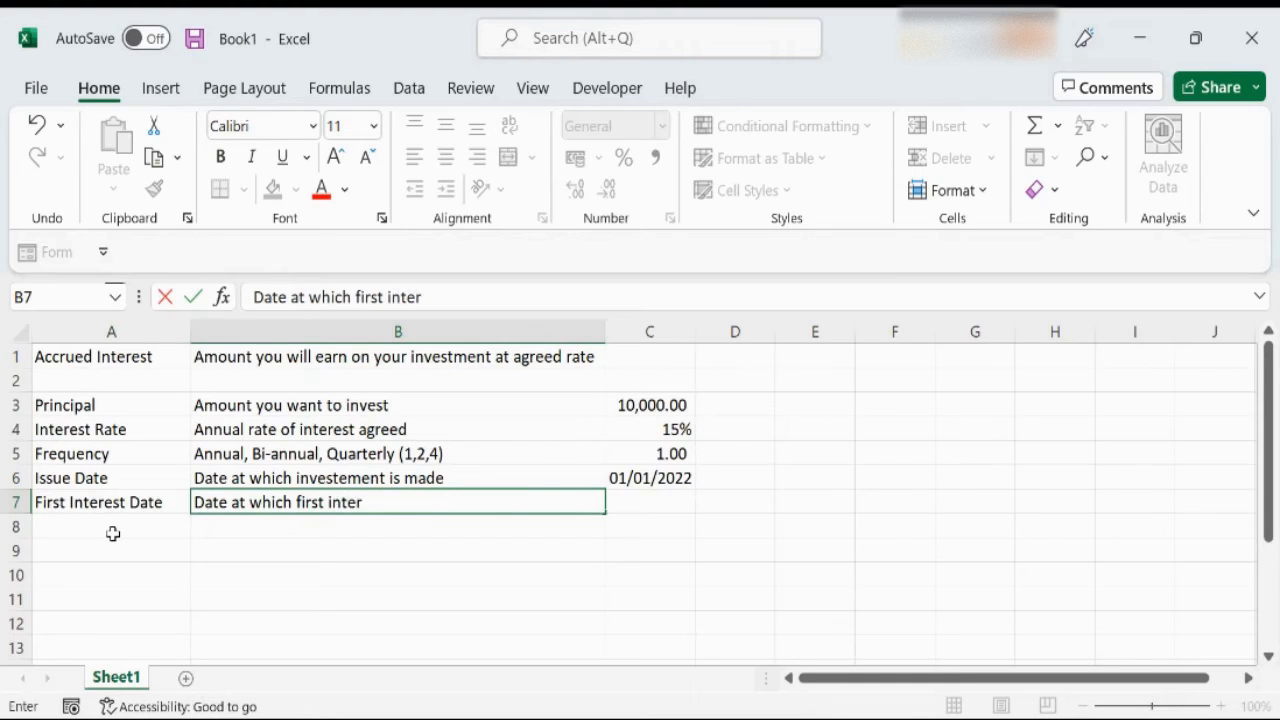
{"action": "type", "text": "est is due"}
{"action": "key", "text": "Tab"}
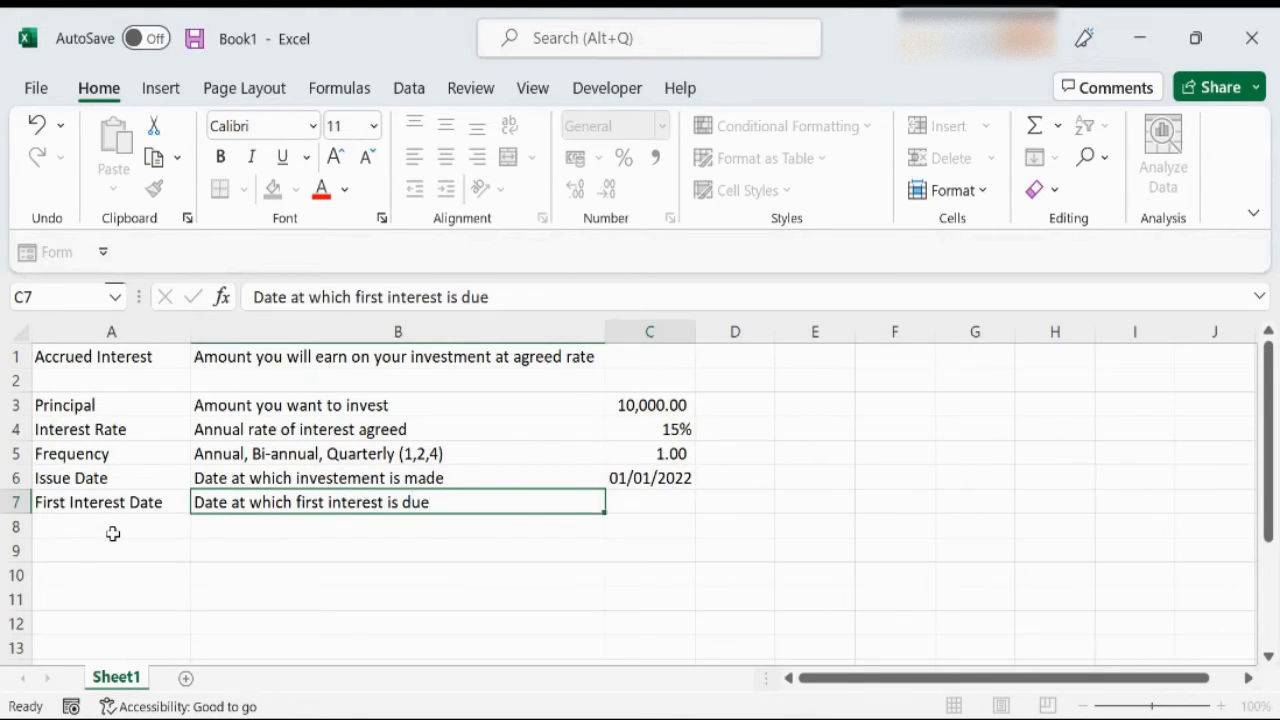
{"action": "type", "text": "1-1"}
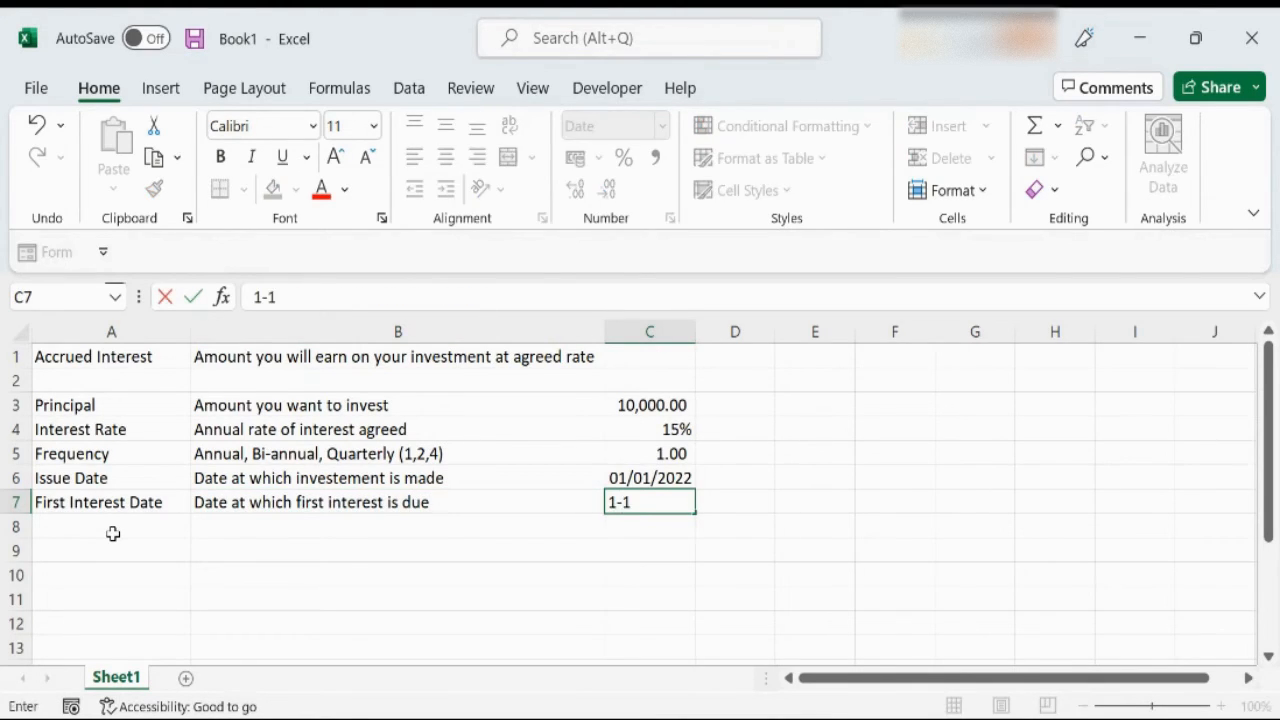
{"action": "type", "text": "-2023"}
{"action": "left_click", "coordinate": [113, 533]}
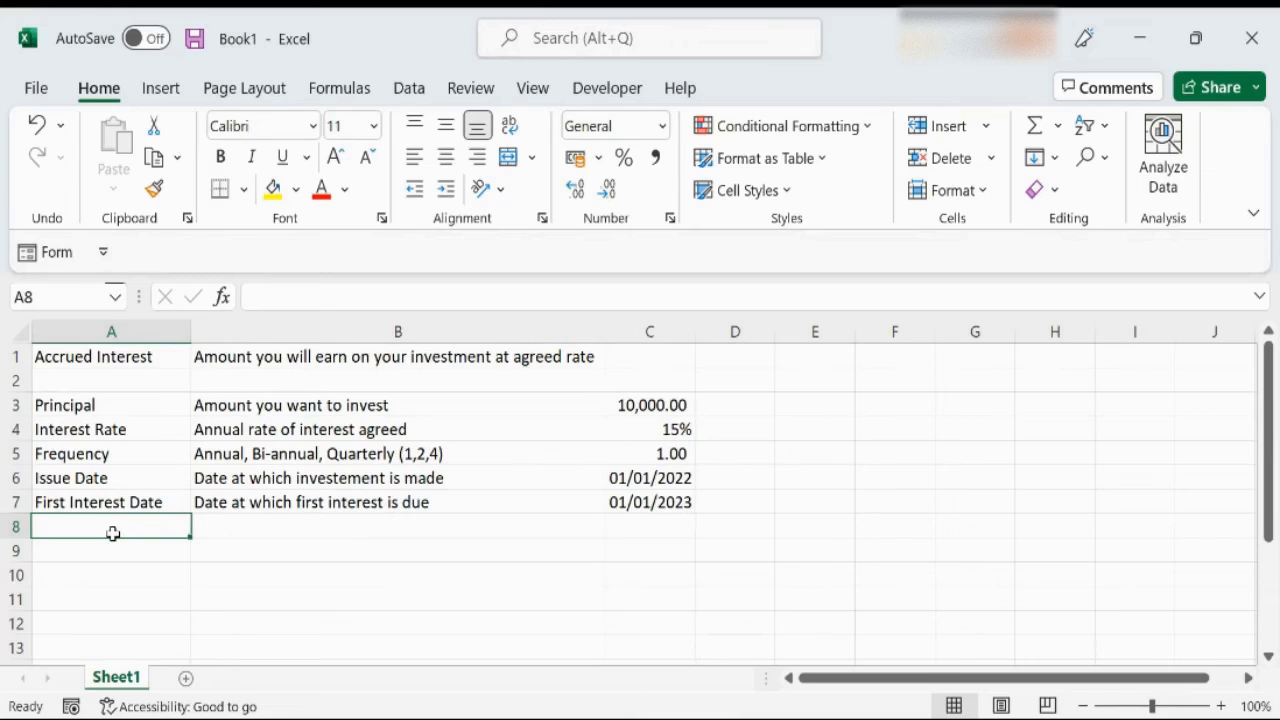
Fill row 8 with the label "Settlement Date", the description "Date of maturity of investment" and the date 1-1-2032 in columns A to C
{"action": "type", "text": "Settlem"}
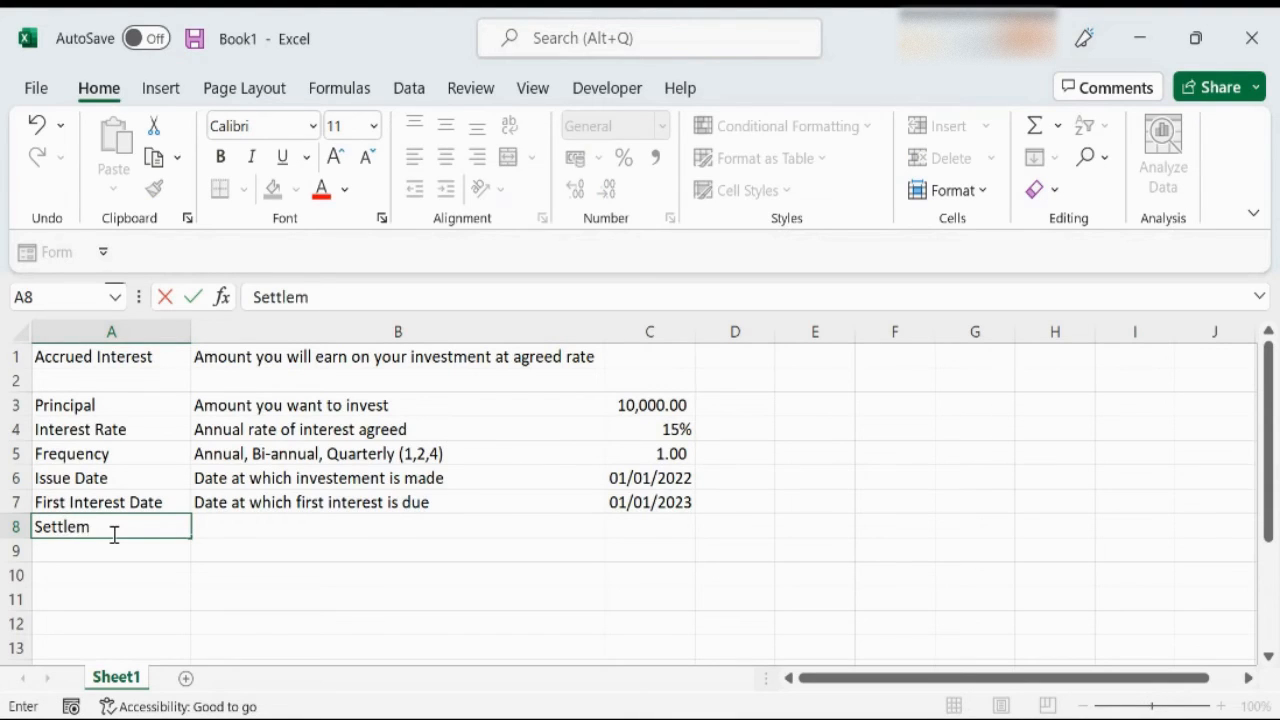
{"action": "type", "text": "ent Date"}
{"action": "key", "text": "Tab"}
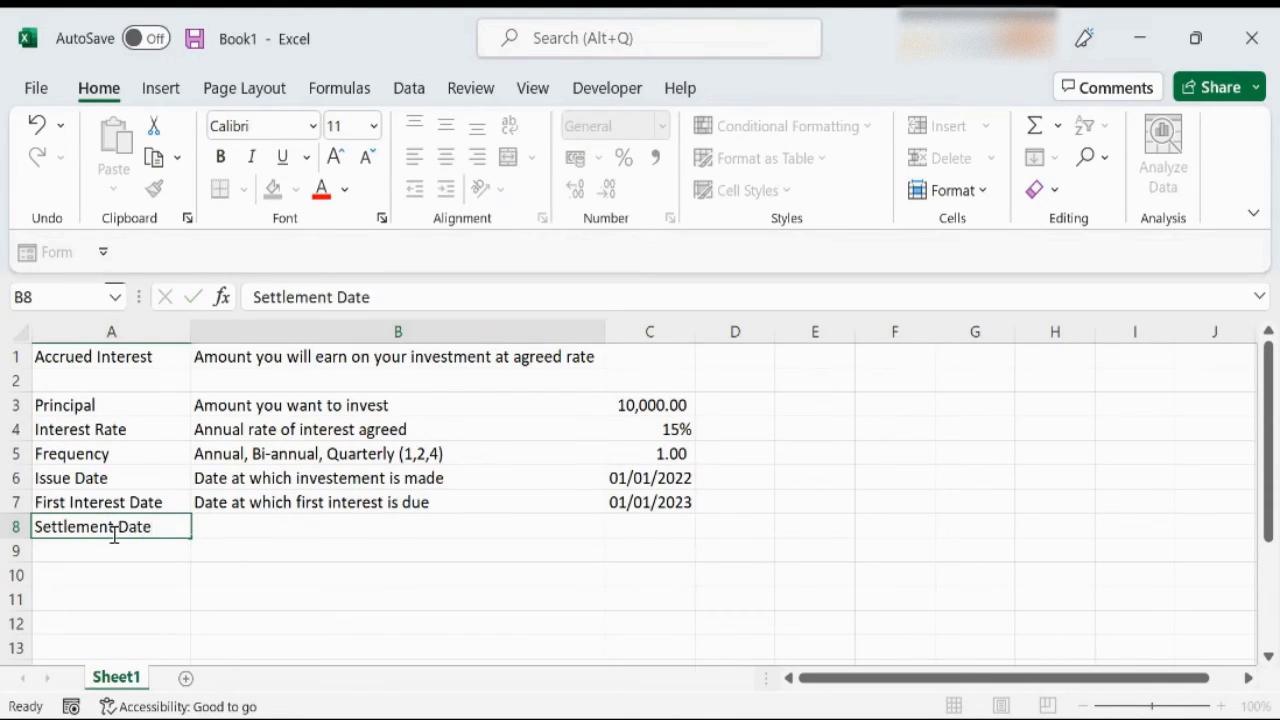
{"action": "type", "text": "Date of"}
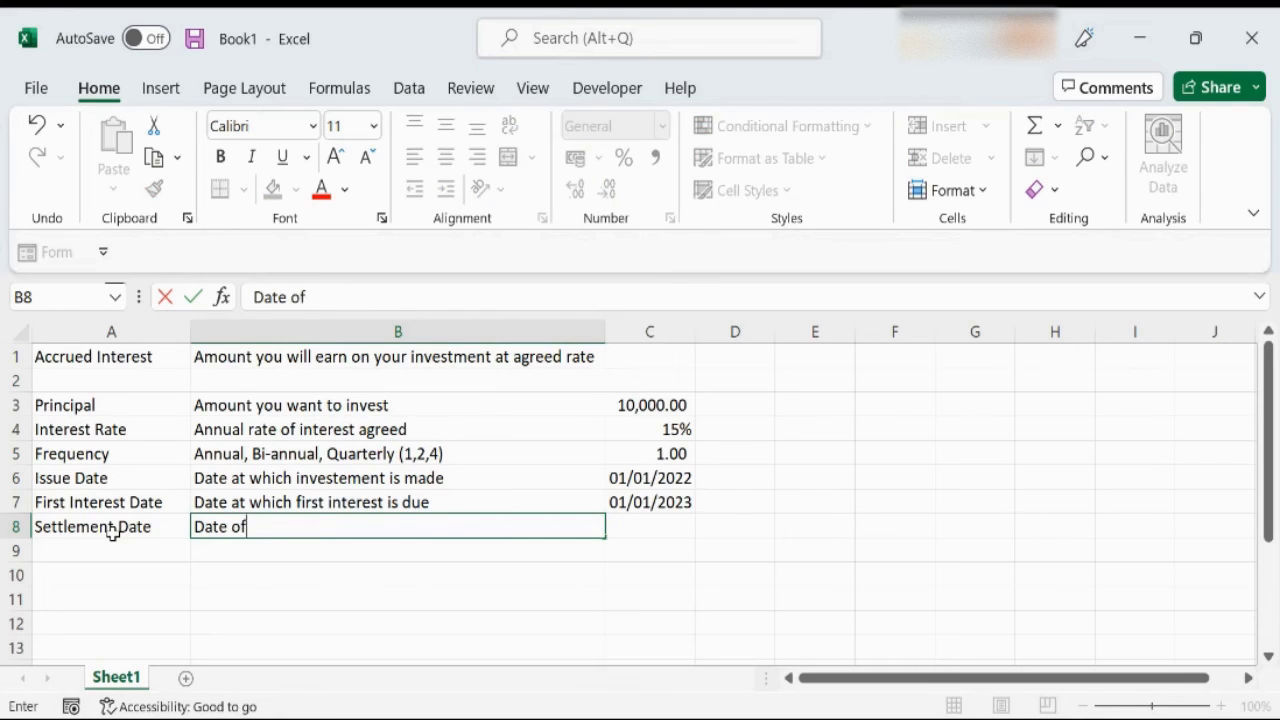
{"action": "type", "text": " maturity"}
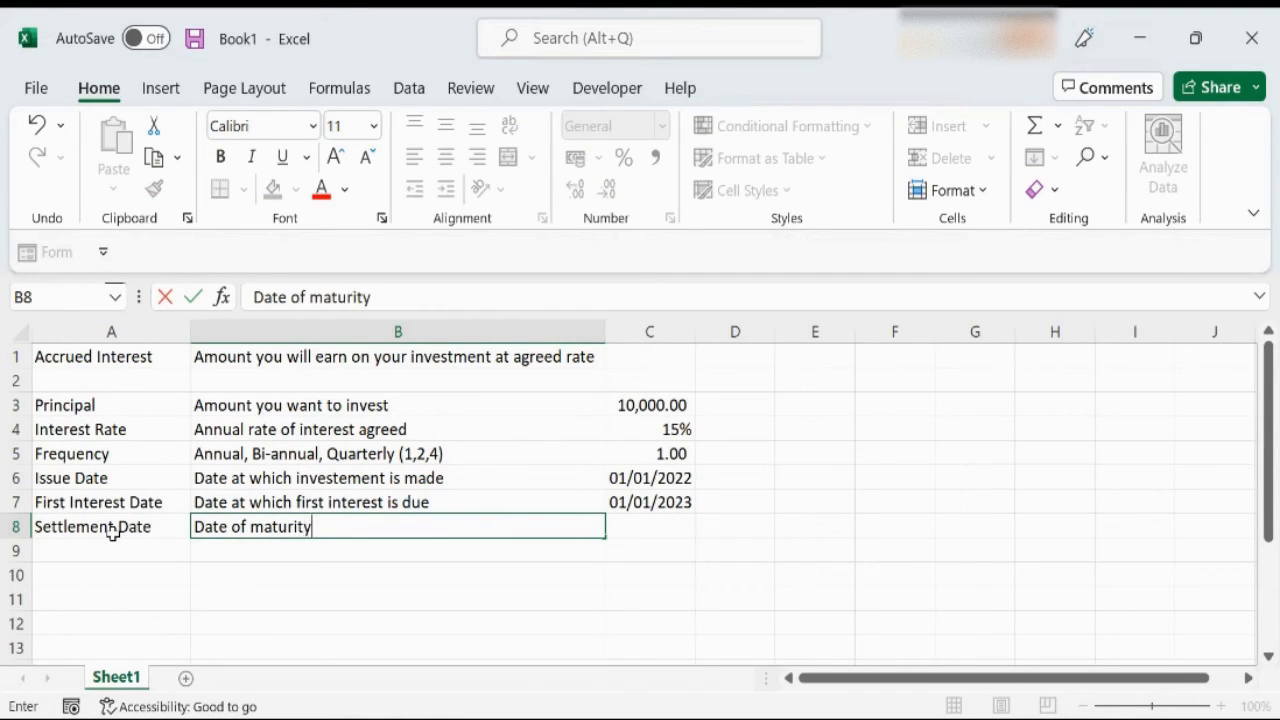
{"action": "type", "text": " of investment"}
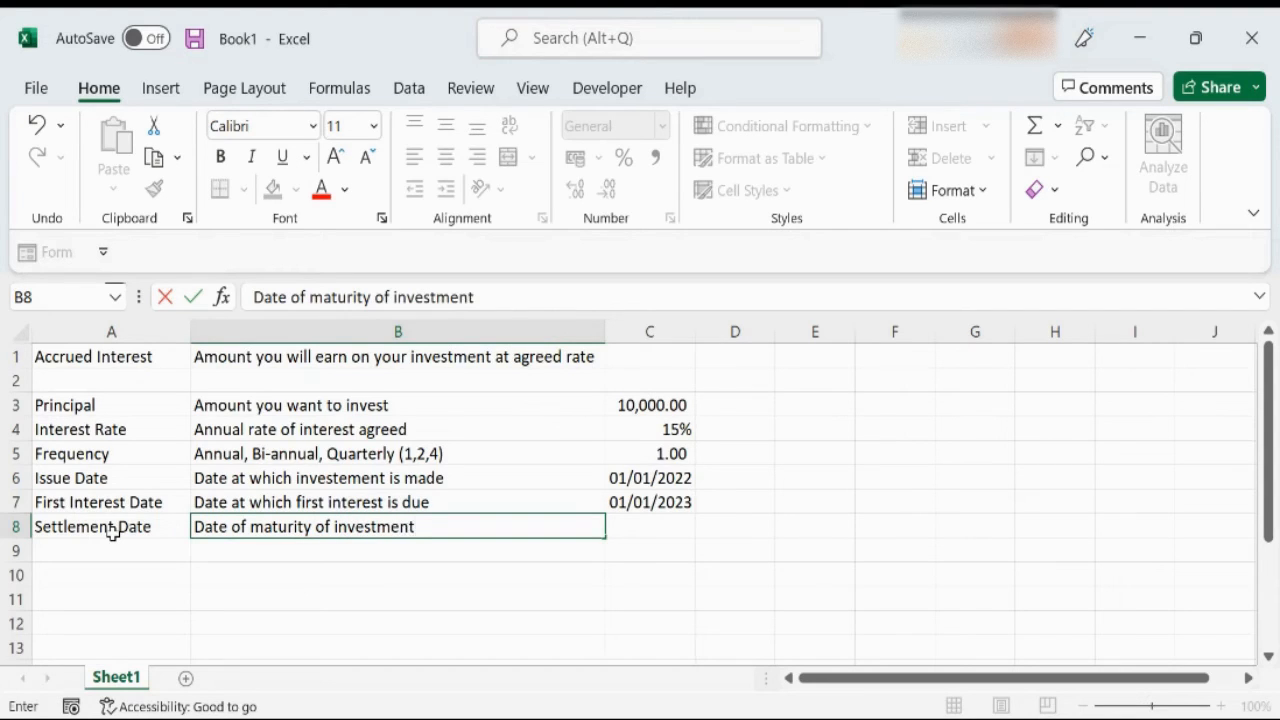
{"action": "key", "text": "Tab"}
{"action": "type", "text": "1"}
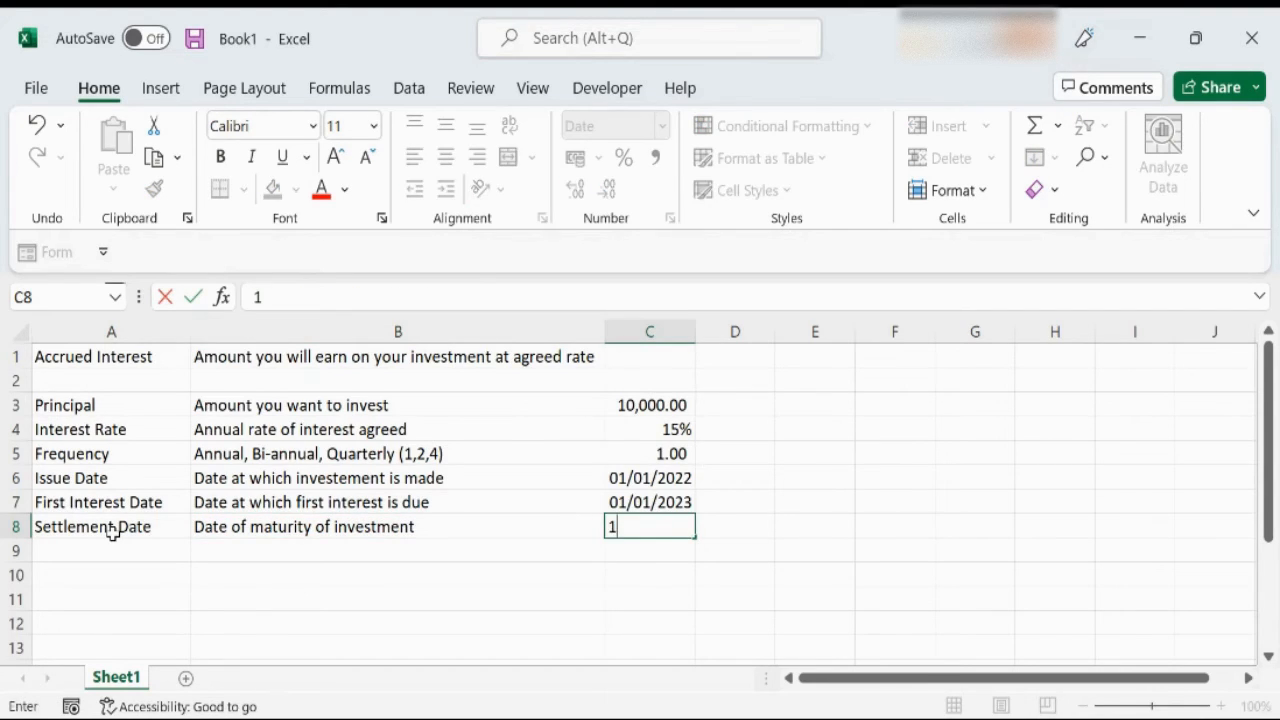
{"action": "type", "text": "-1-2032"}
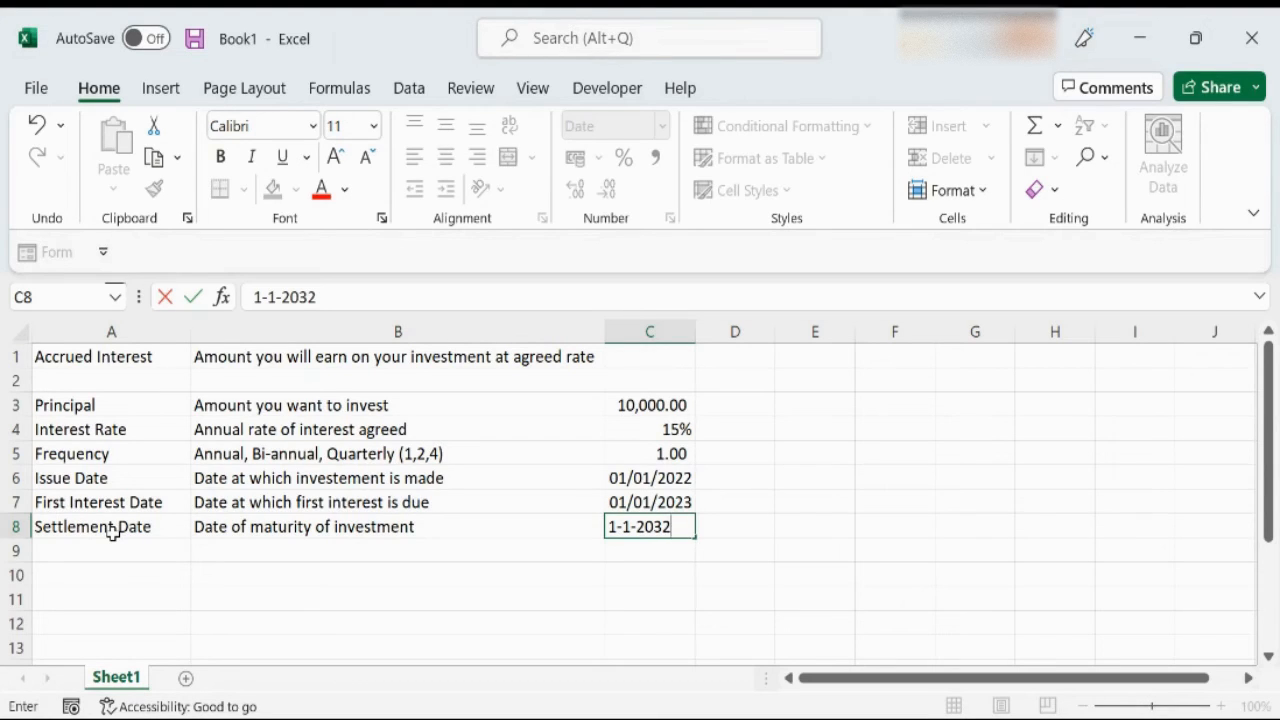
{"action": "key", "text": "Return"}
Enter the label "Accrued interest" in cell A10, leaving row 9 blank
{"action": "key", "text": "Return"}
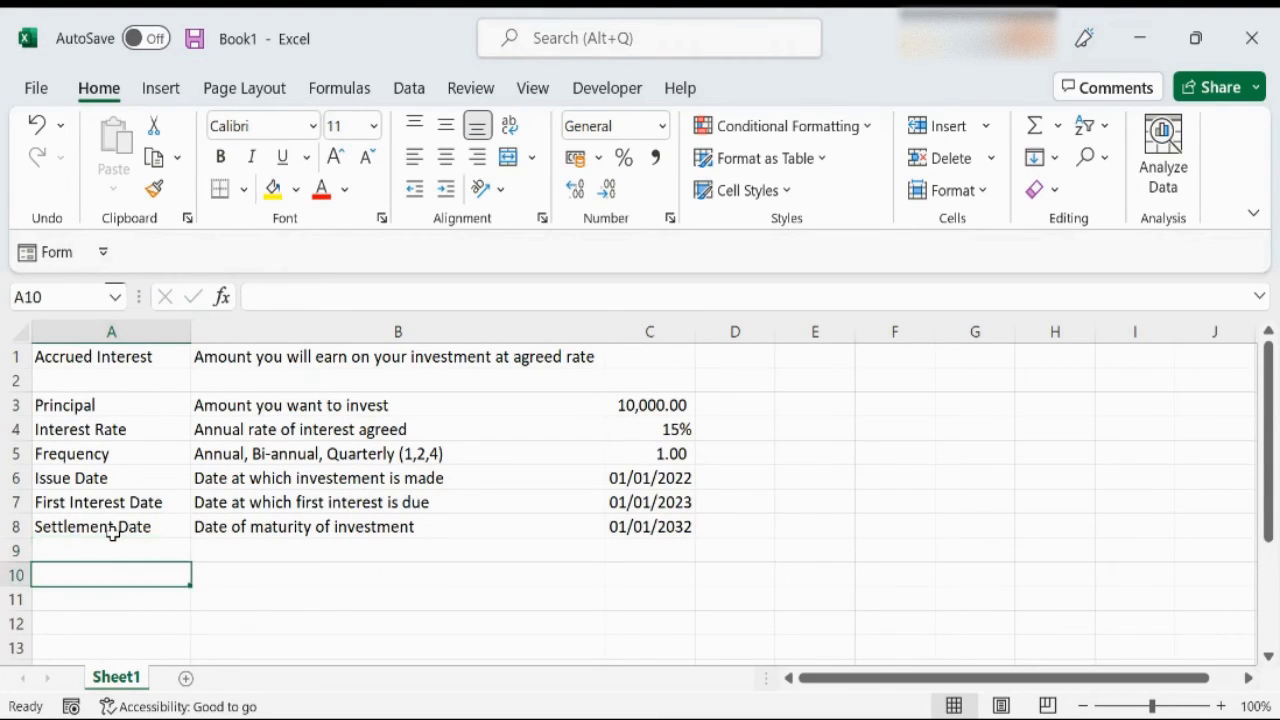
{"action": "type", "text": "Acc"}
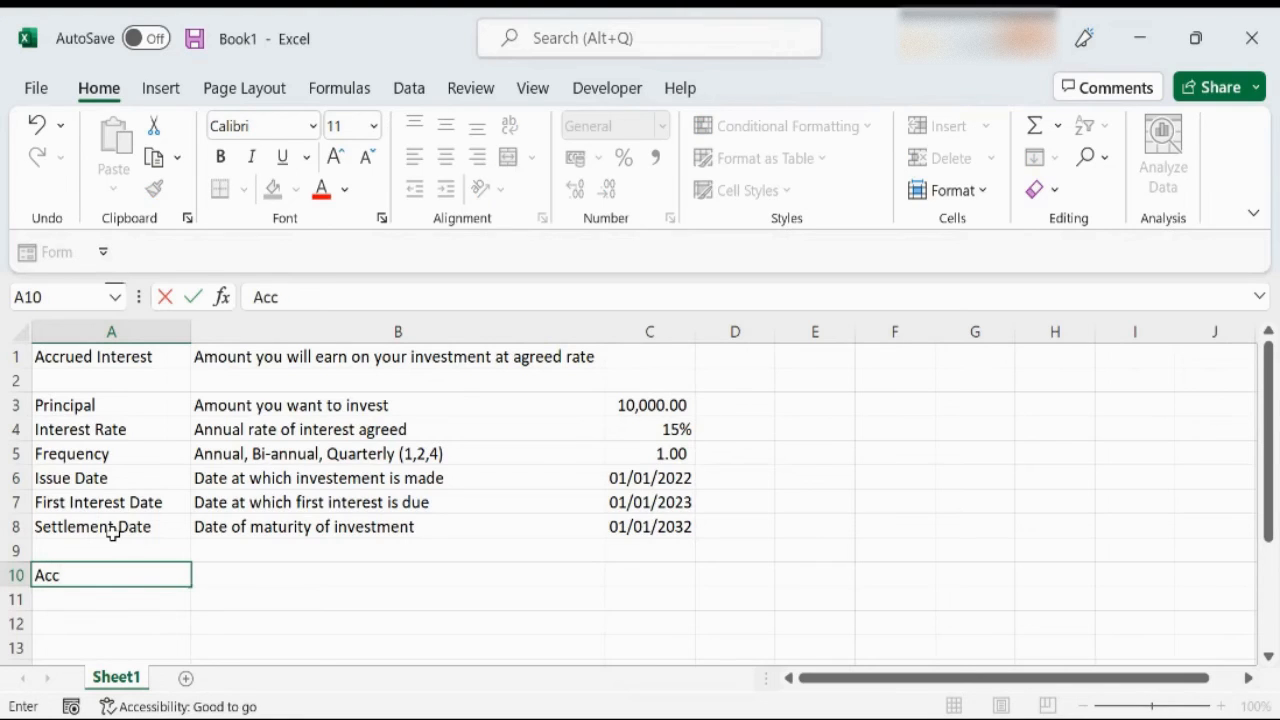
{"action": "type", "text": "rued interest"}
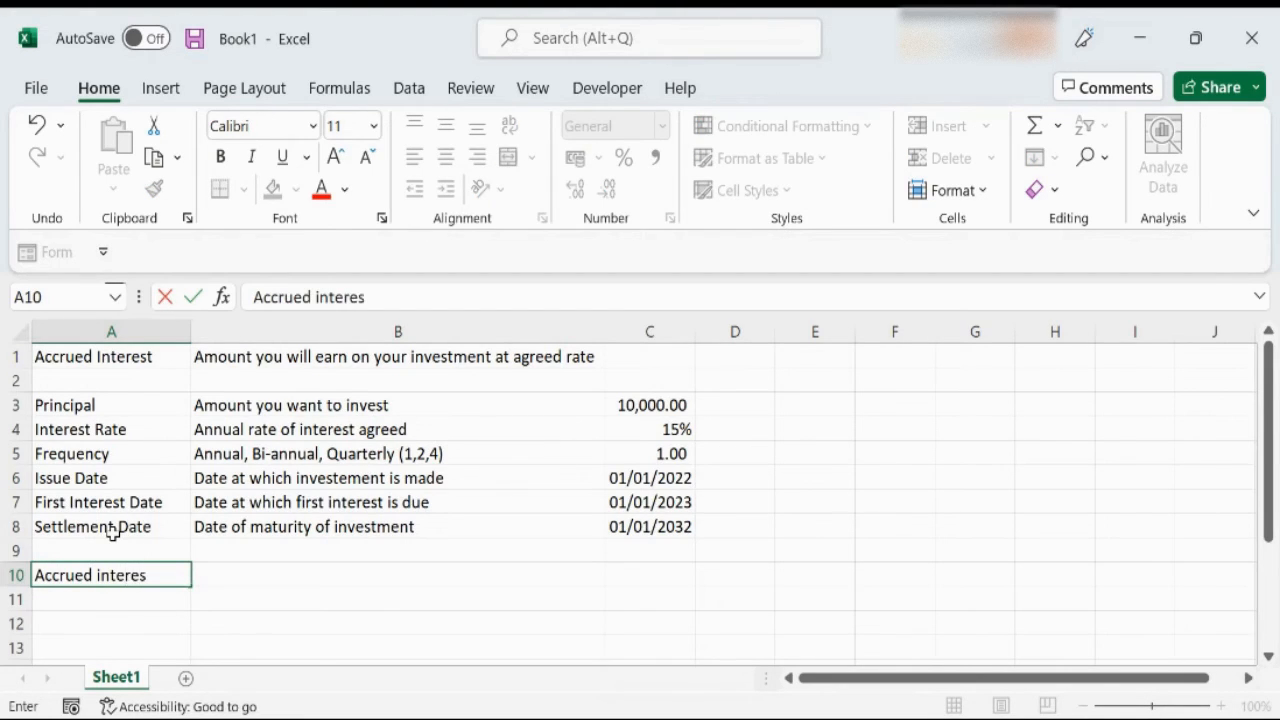
{"action": "key", "text": "Tab"}
Start an ACCRINT formula in C10 with issue date C6, first interest date C7 and settlement date C8 as its first three arguments
{"action": "key", "text": "Tab"}
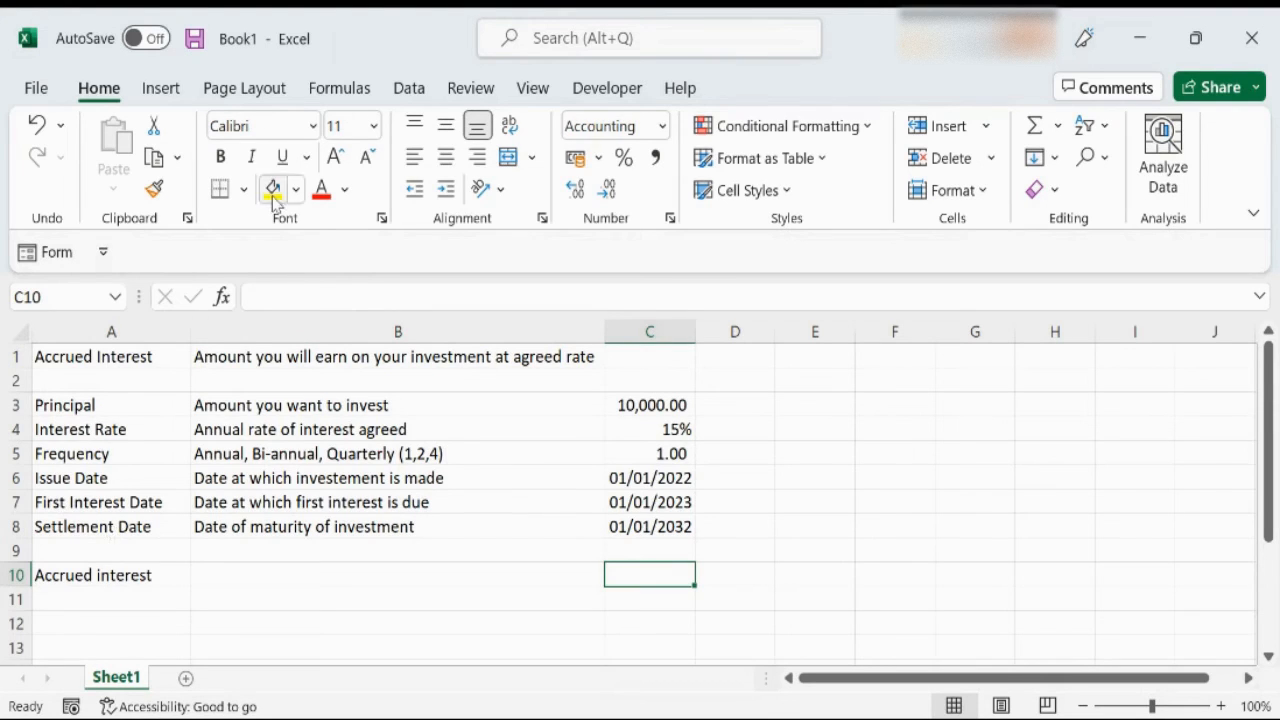
{"action": "left_click", "coordinate": [362, 92]}
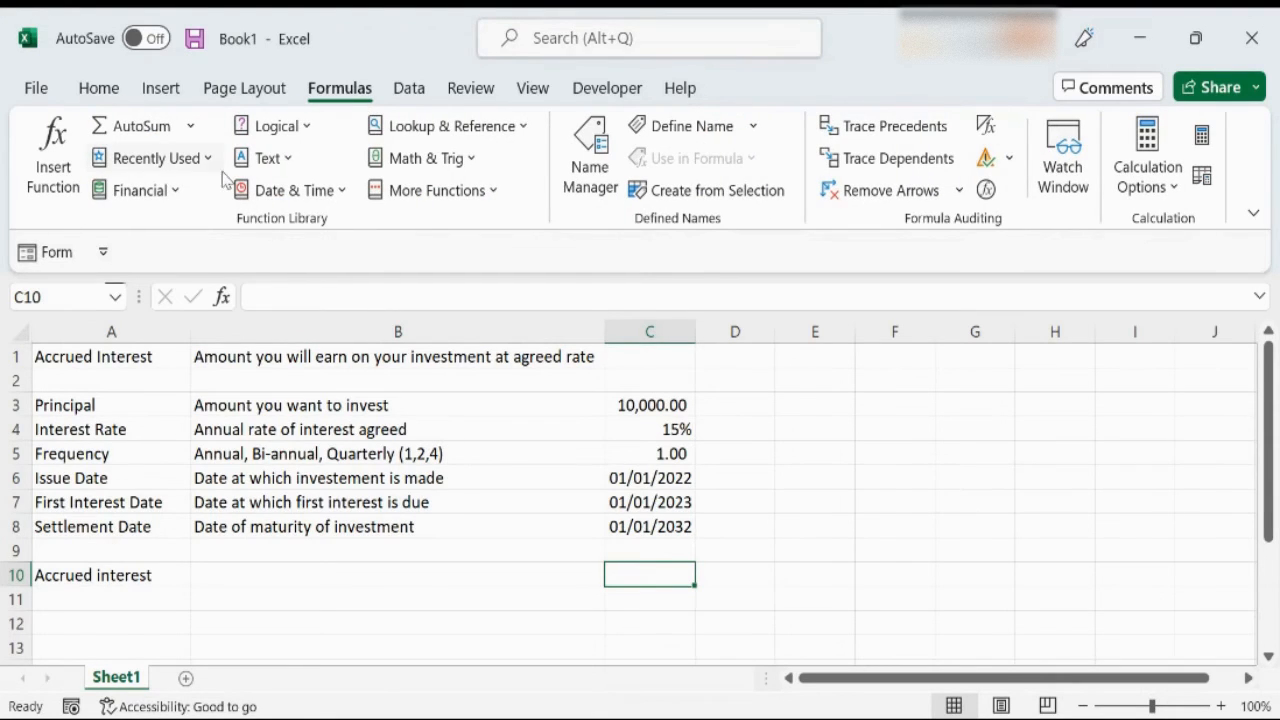
{"action": "left_click", "coordinate": [165, 196]}
{"action": "left_click", "coordinate": [160, 224]}
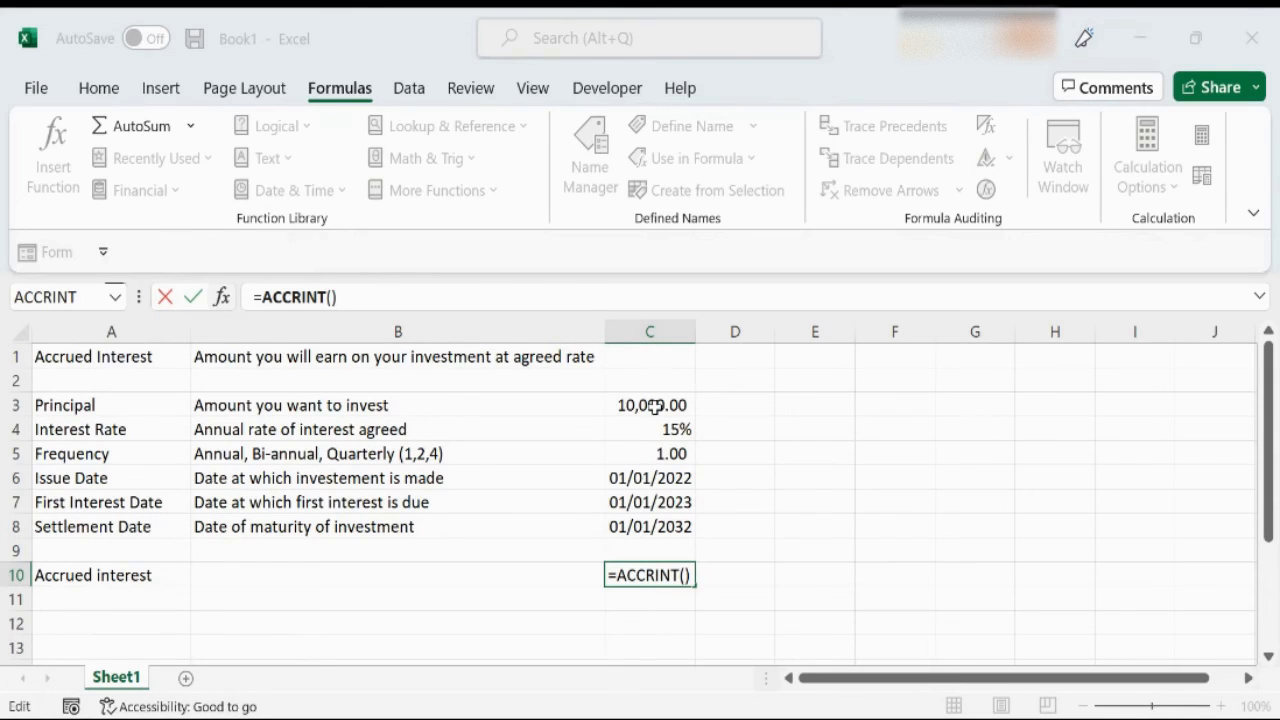
{"action": "left_click", "coordinate": [637, 489]}
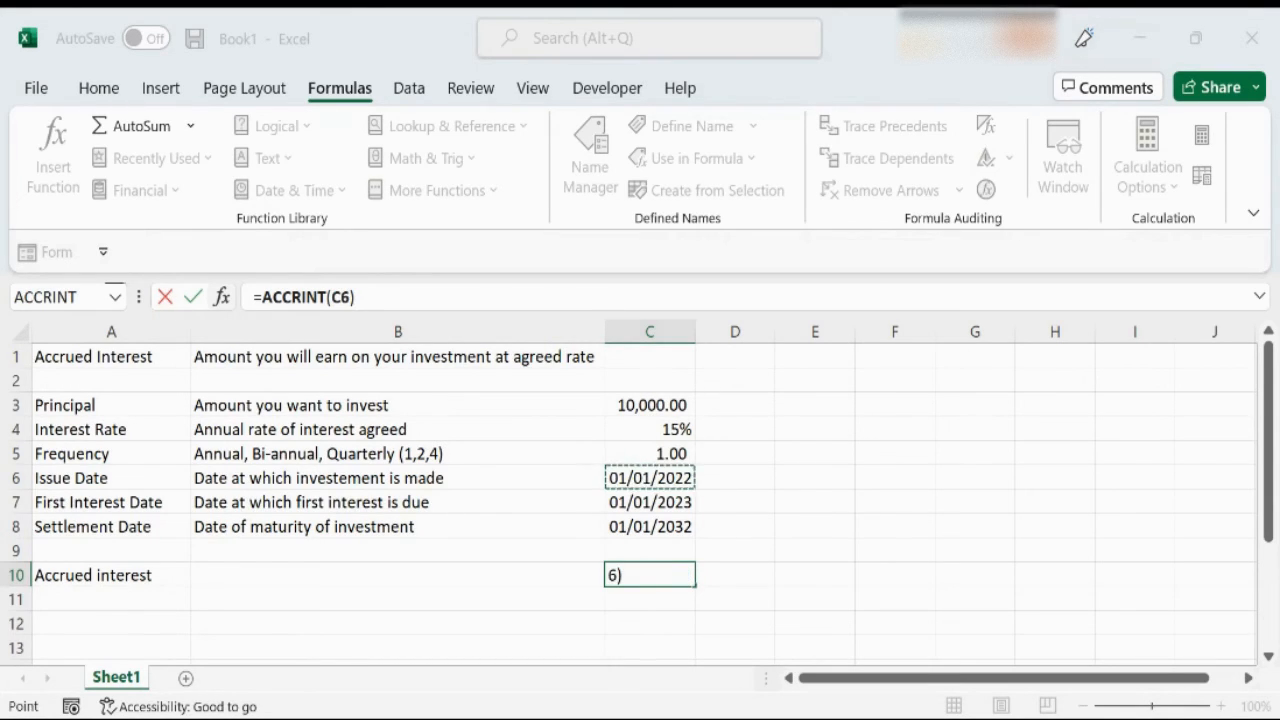
{"action": "type", "text": ","}
{"action": "left_click", "coordinate": [628, 497]}
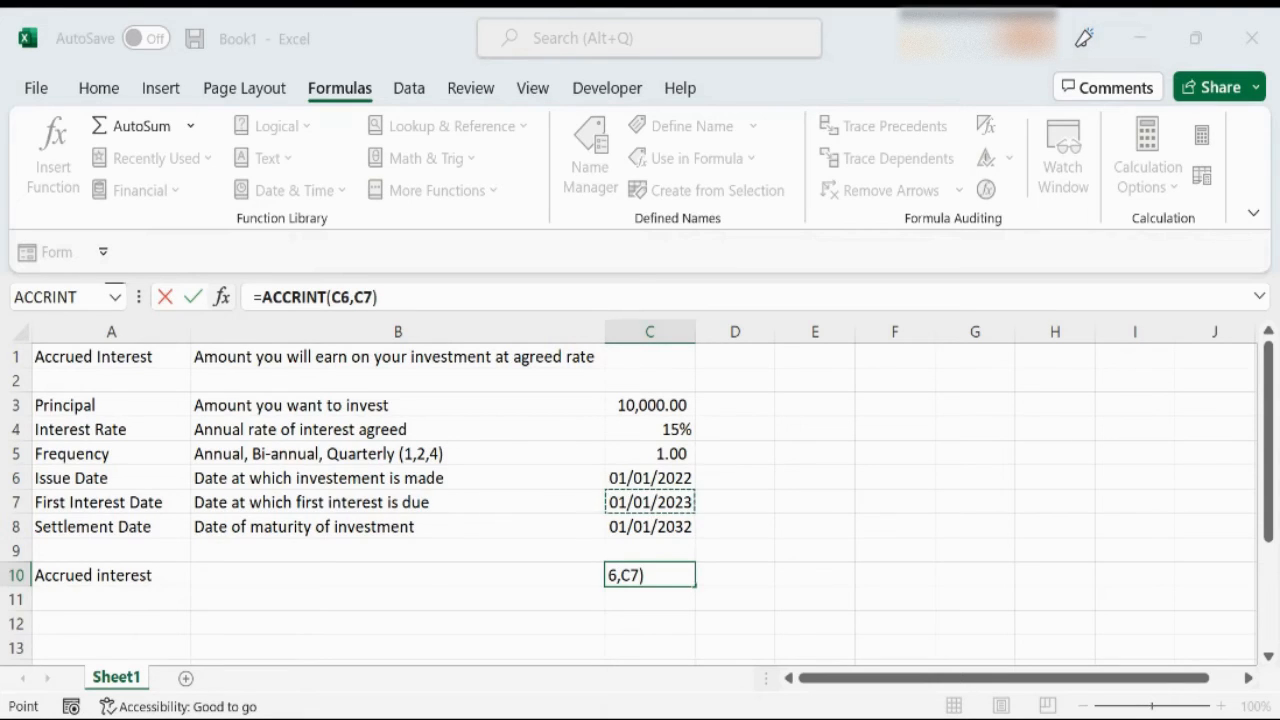
{"action": "type", "text": ","}
{"action": "left_click", "coordinate": [645, 524]}
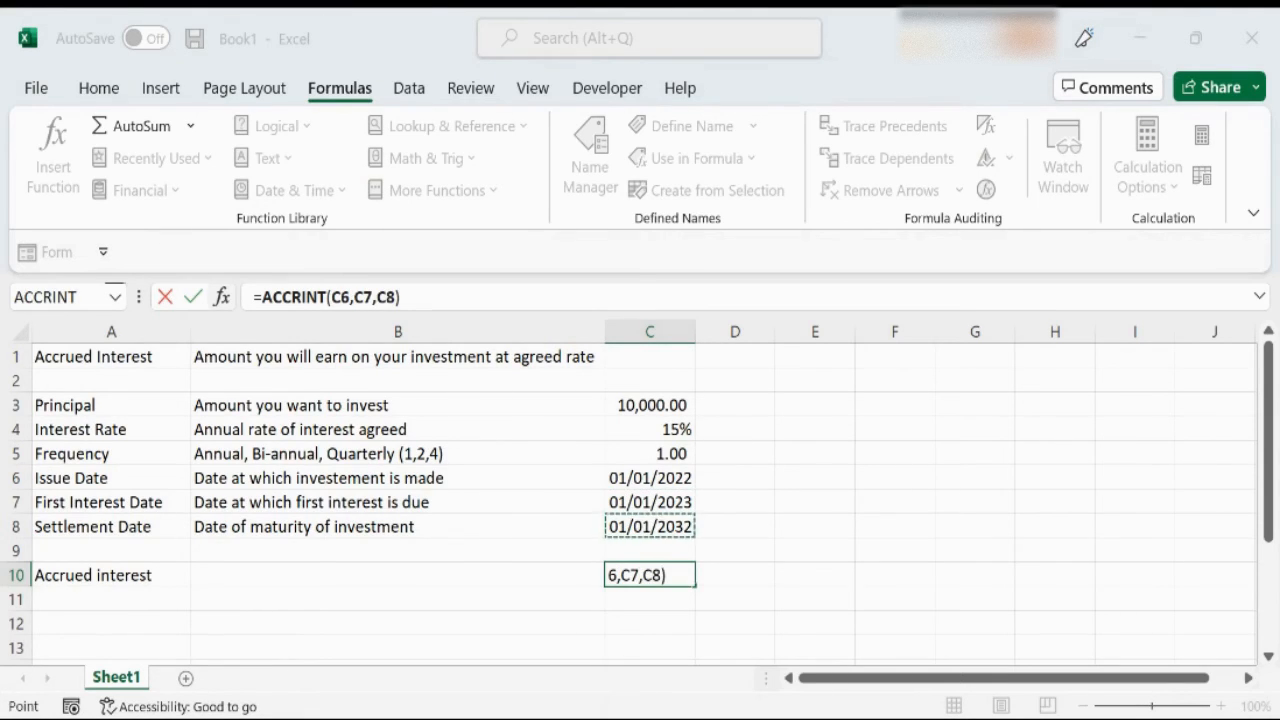
Add interest rate C4 and principal C3 as the following ACCRINT arguments and try to enter the formula
{"action": "type", "text": ","}
{"action": "left_click", "coordinate": [680, 429]}
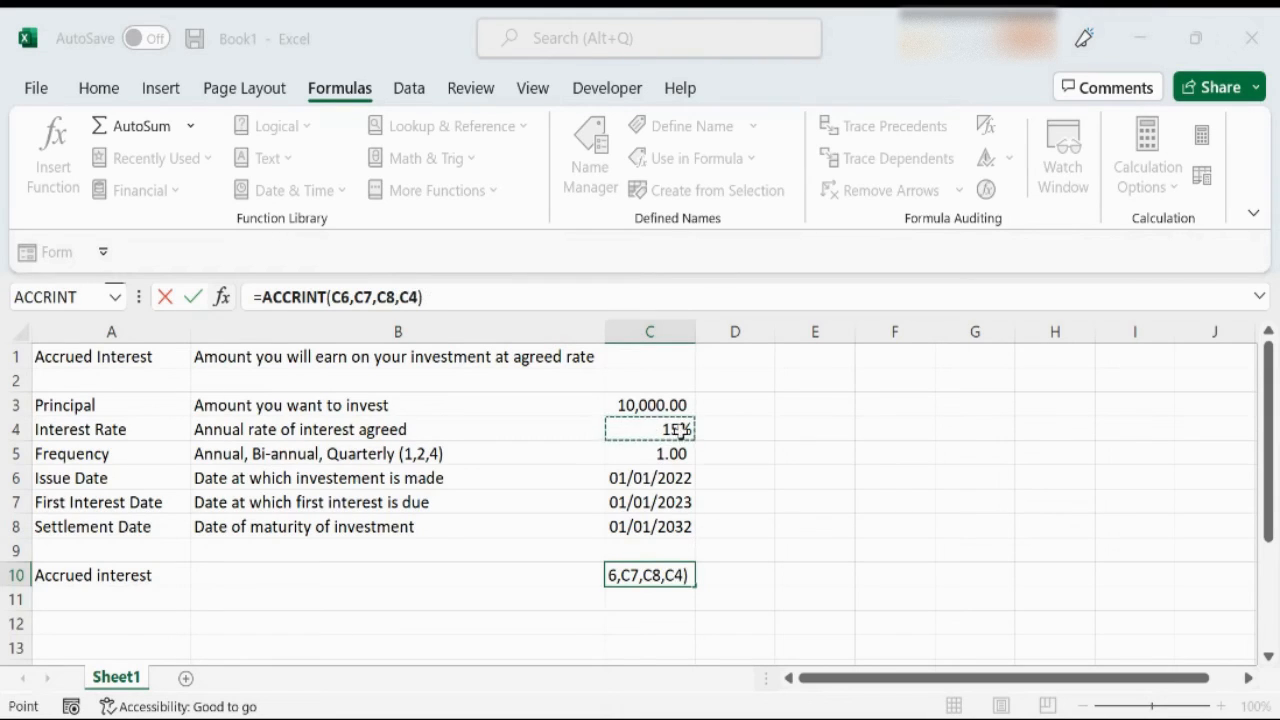
{"action": "type", "text": ","}
{"action": "left_click", "coordinate": [678, 407]}
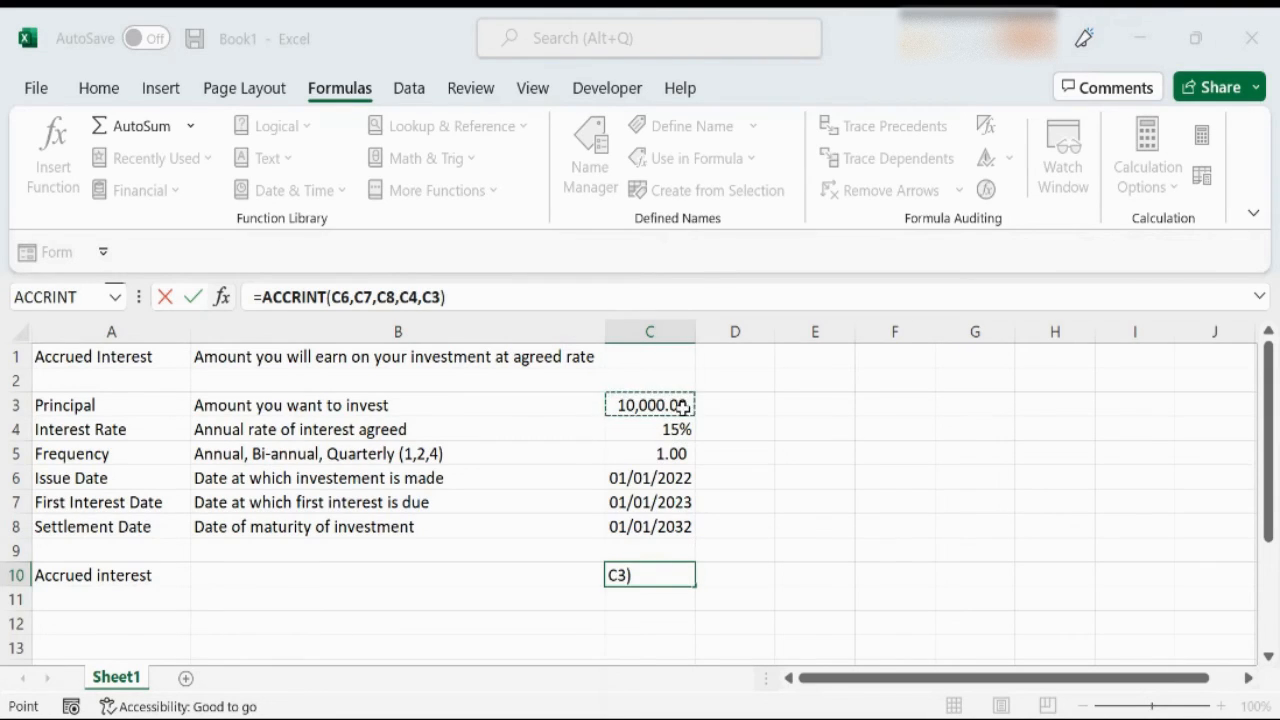
{"action": "key", "text": "Return"}
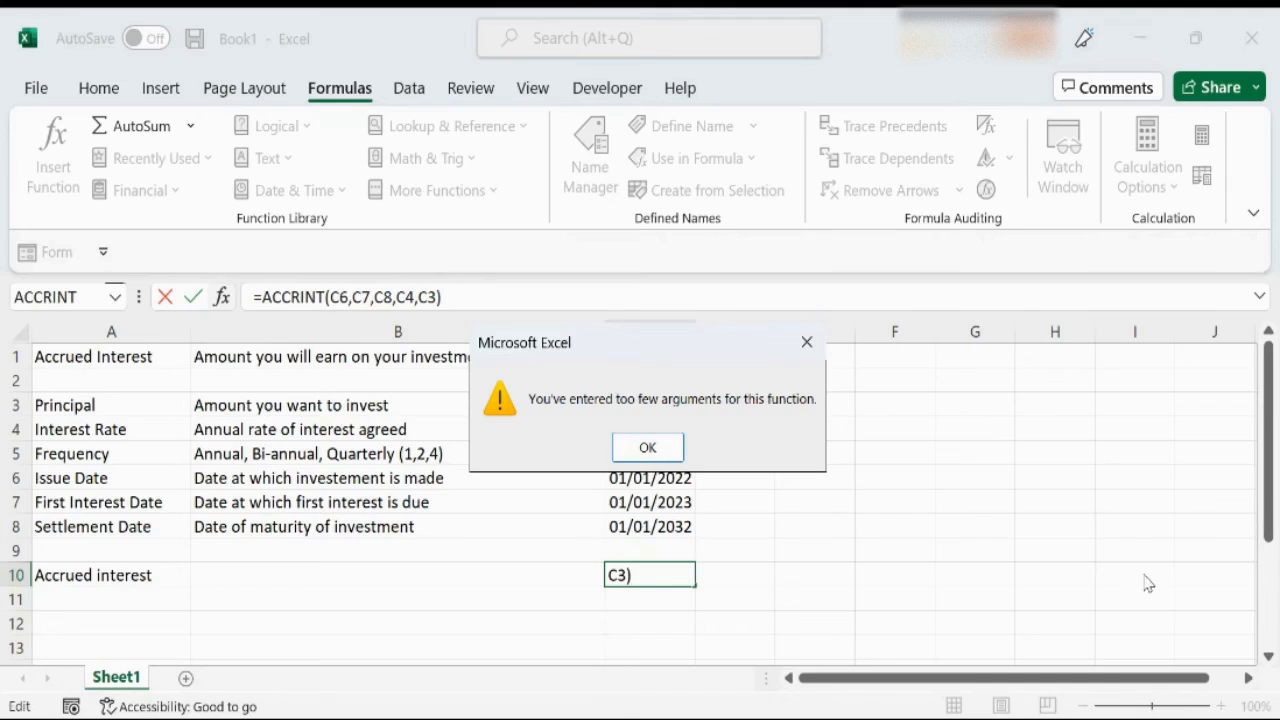
Add frequency cell C5 as the sixth argument of the ACCRINT formula in C10 and enter the formula
{"action": "left_click", "coordinate": [646, 447]}
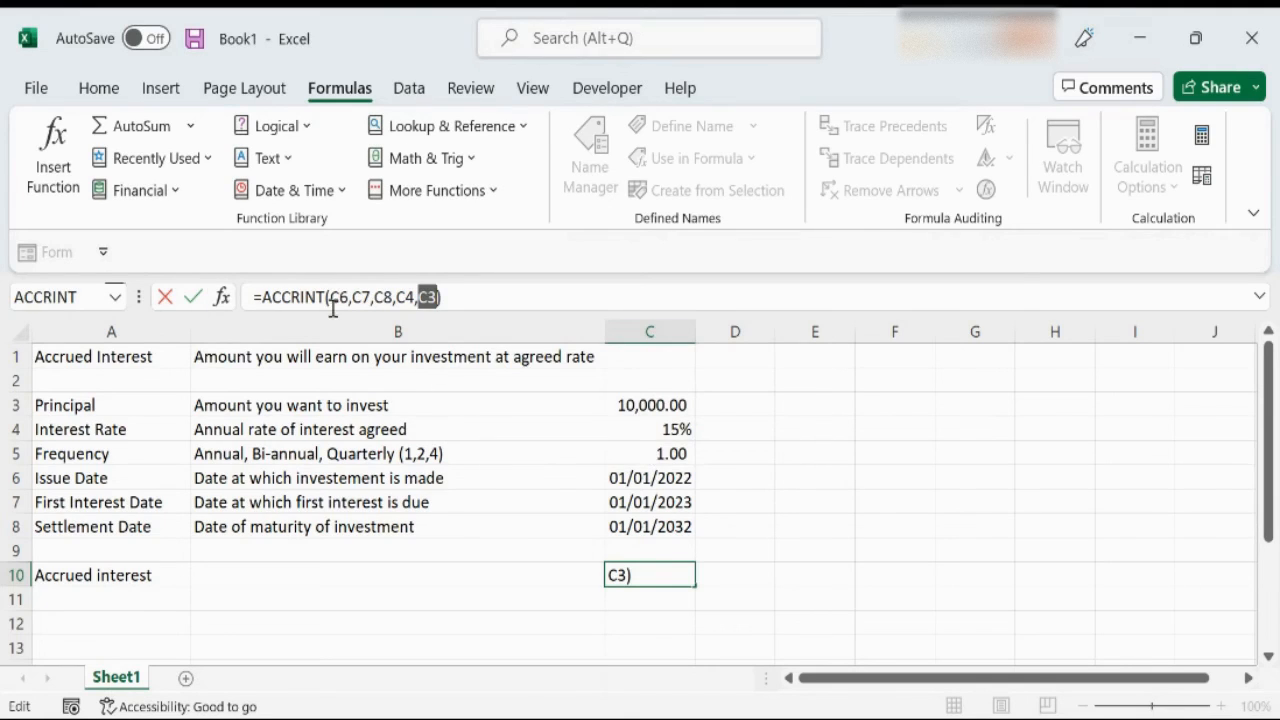
{"action": "left_click", "coordinate": [437, 297]}
{"action": "type", "text": ","}
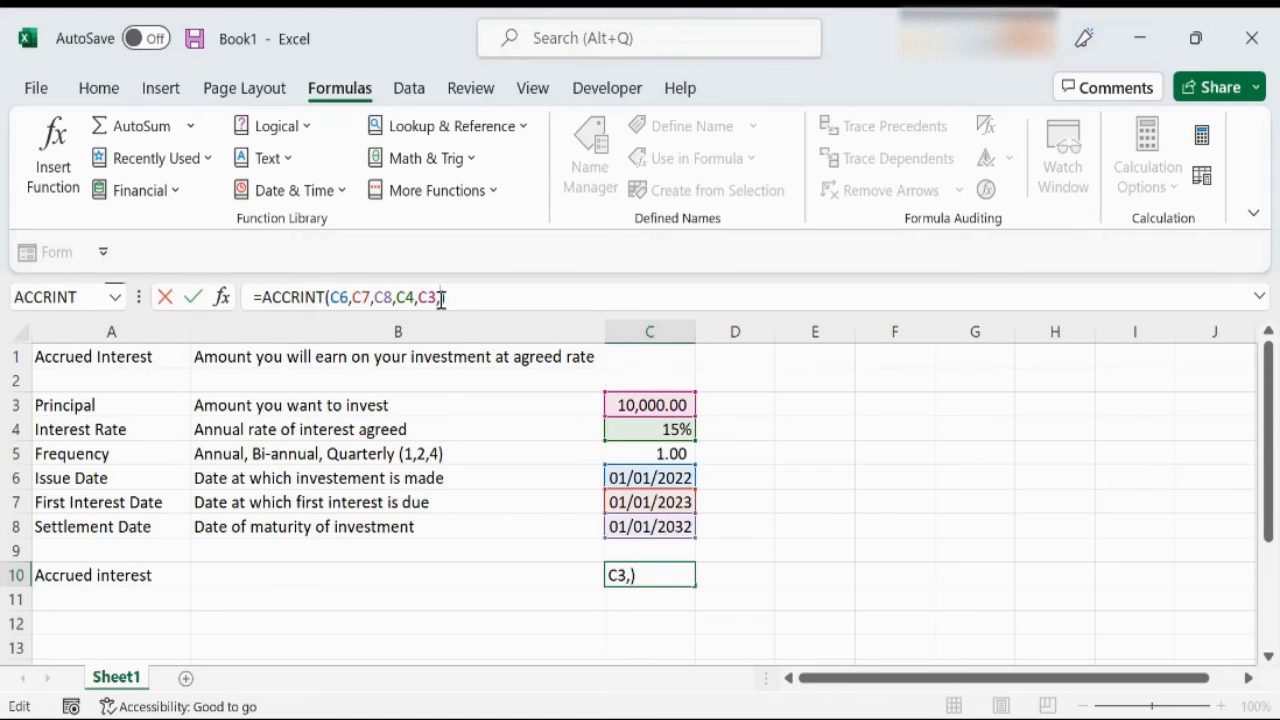
{"action": "left_click", "coordinate": [668, 455]}
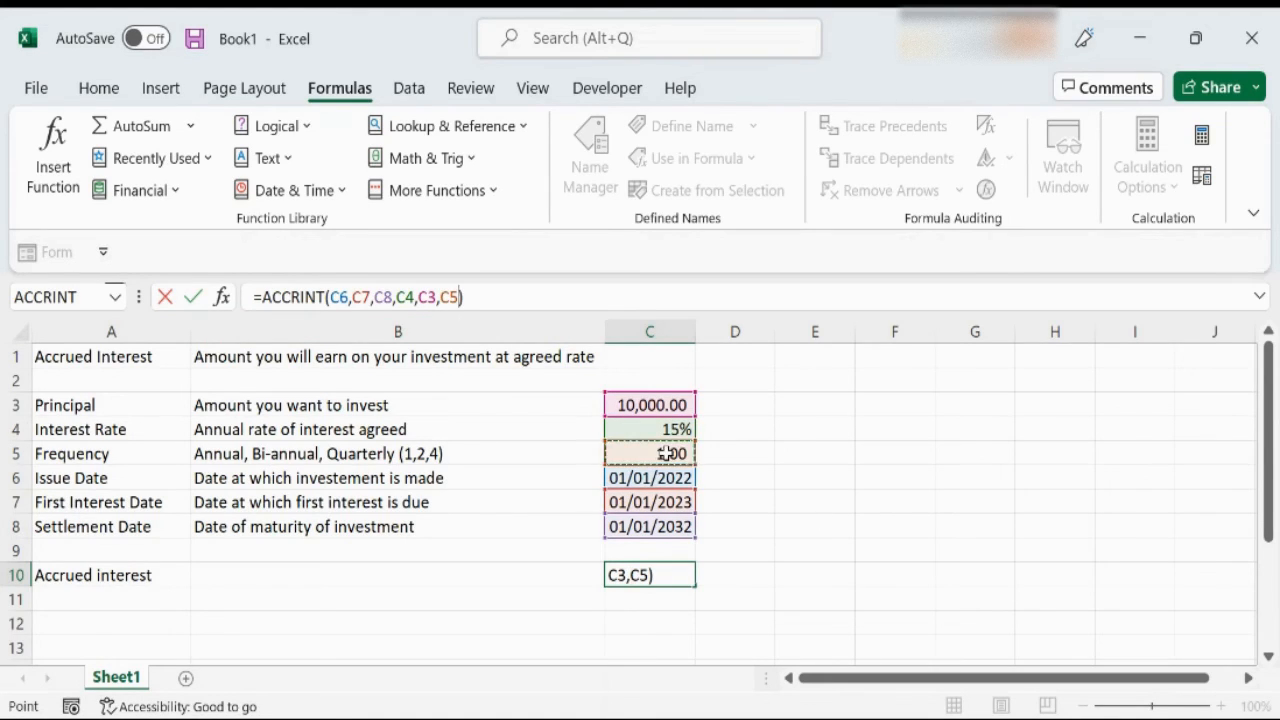
{"action": "key", "text": "Return"}
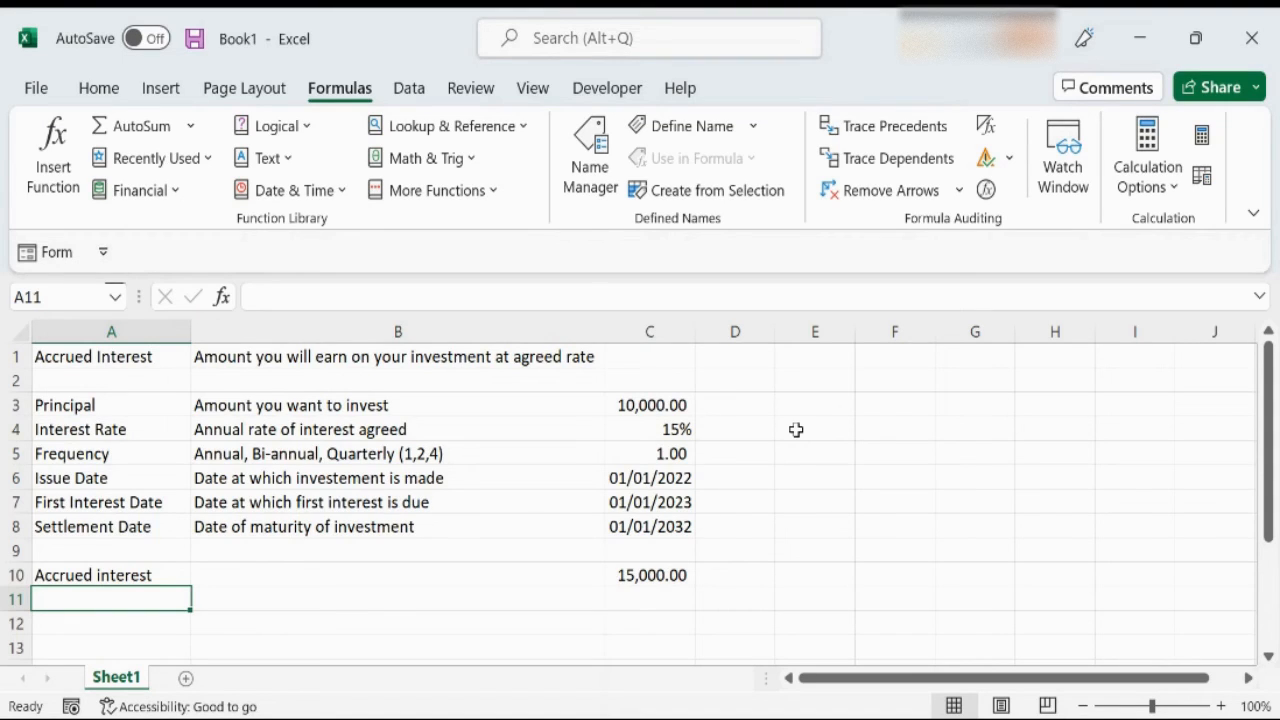
Enter the check formula +C3*C4*10 in C11 to multiply the principal by the interest rate and ten years
{"action": "key", "text": "Right"}
{"action": "key", "text": "Right"}
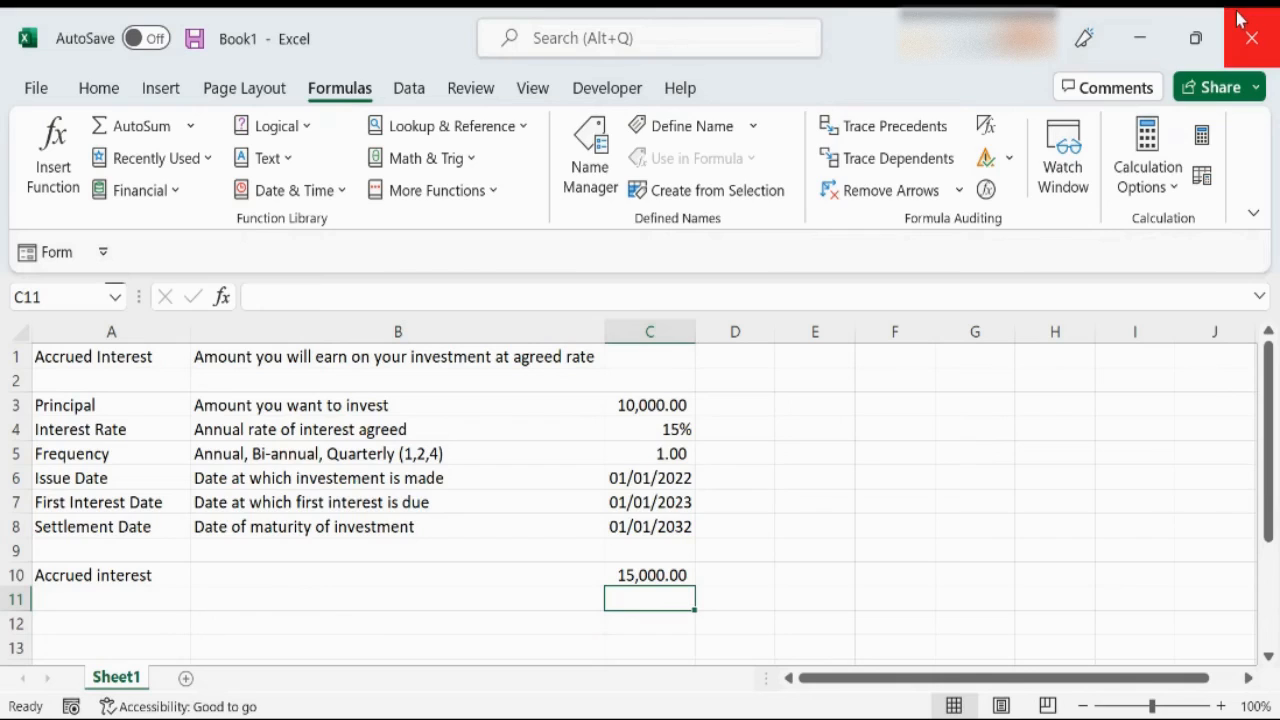
{"action": "type", "text": "+"}
{"action": "key", "text": "Up"}
{"action": "key", "text": "Up"}
{"action": "key", "text": "Up"}
{"action": "key", "text": "Up"}
{"action": "key", "text": "Up"}
{"action": "key", "text": "Up"}
{"action": "key", "text": "Up"}
{"action": "key", "text": "Up"}
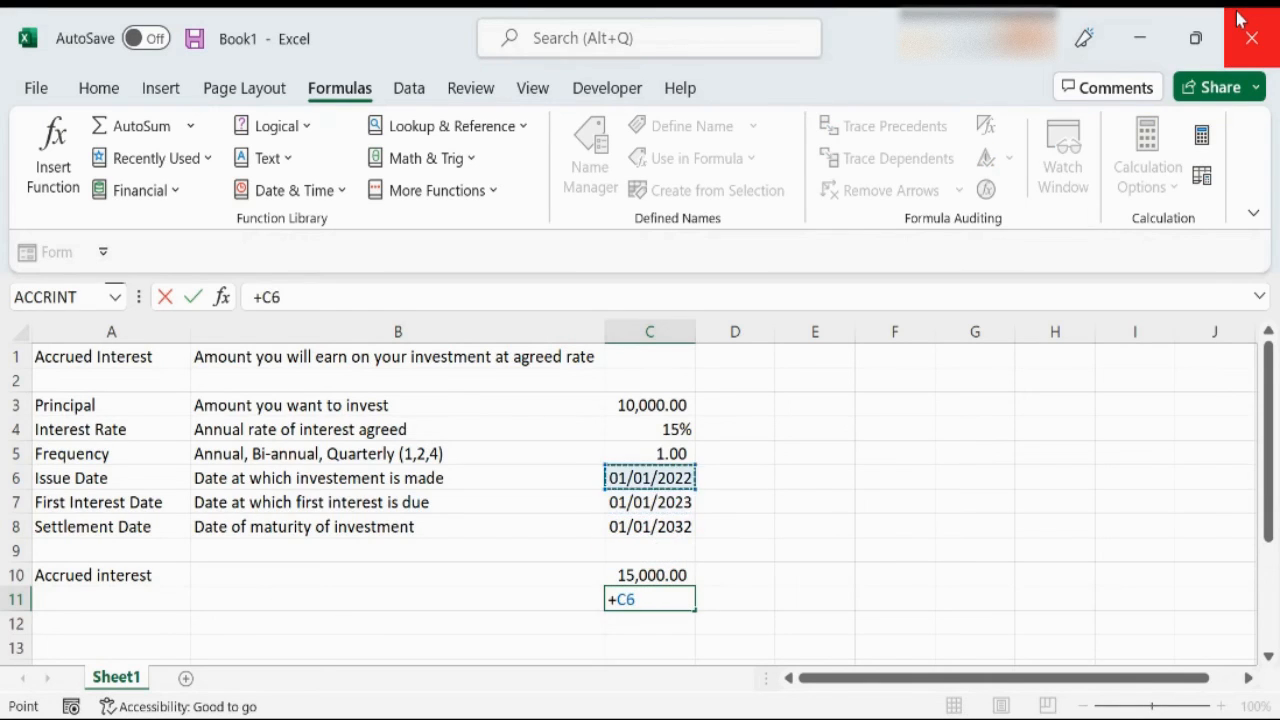
{"action": "type", "text": "*"}
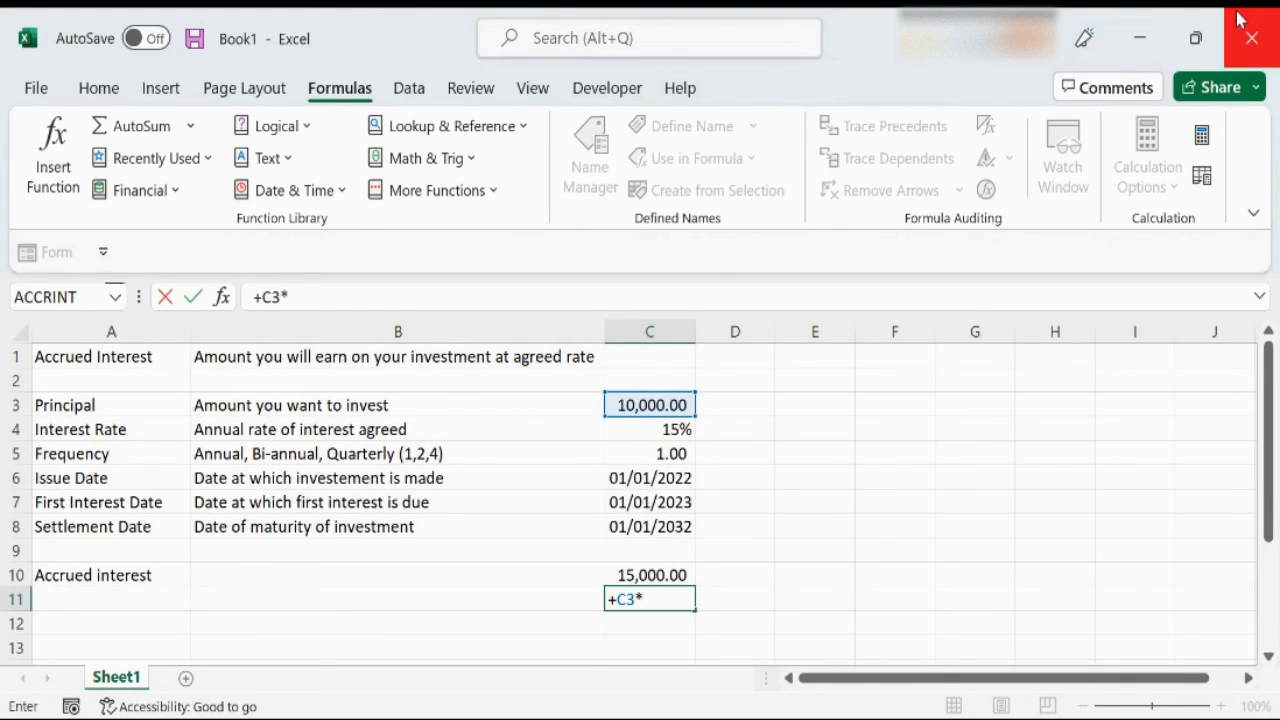
{"action": "key", "text": "Up"}
{"action": "key", "text": "Up"}
{"action": "key", "text": "Up"}
{"action": "key", "text": "Up"}
{"action": "key", "text": "Up"}
{"action": "key", "text": "Up"}
{"action": "key", "text": "Up"}
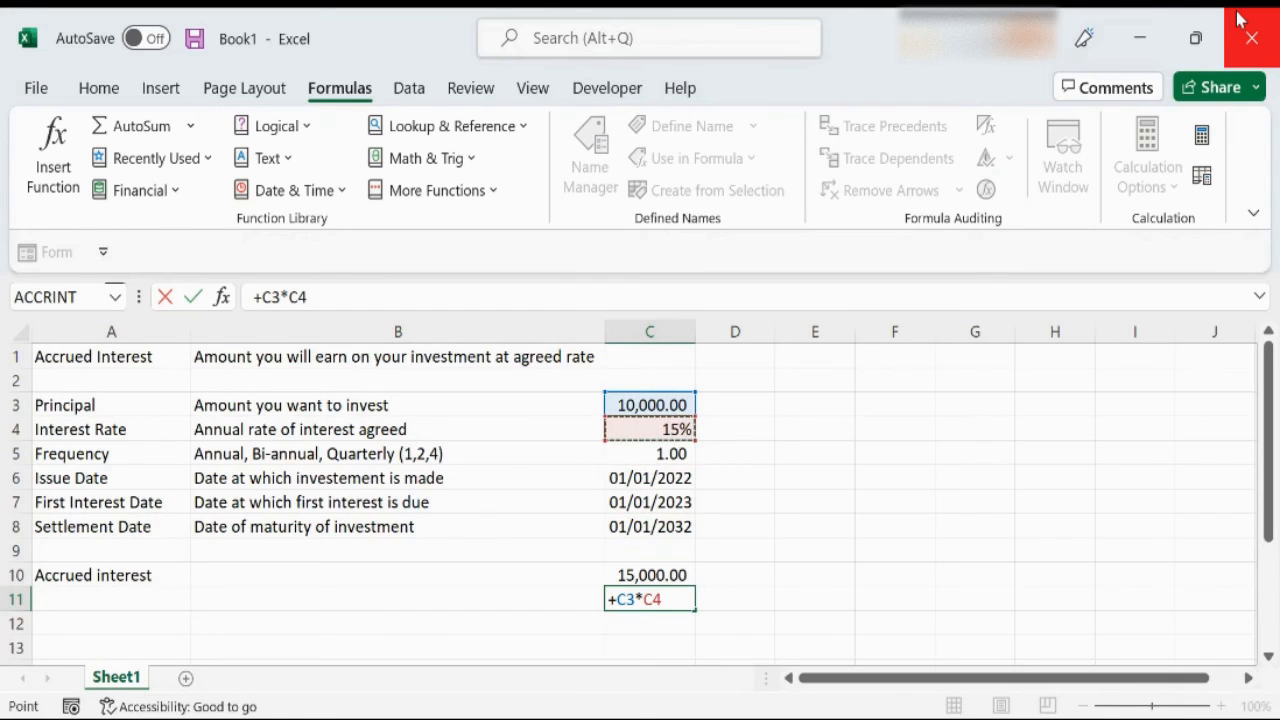
{"action": "type", "text": "*10"}
{"action": "key", "text": "Return"}
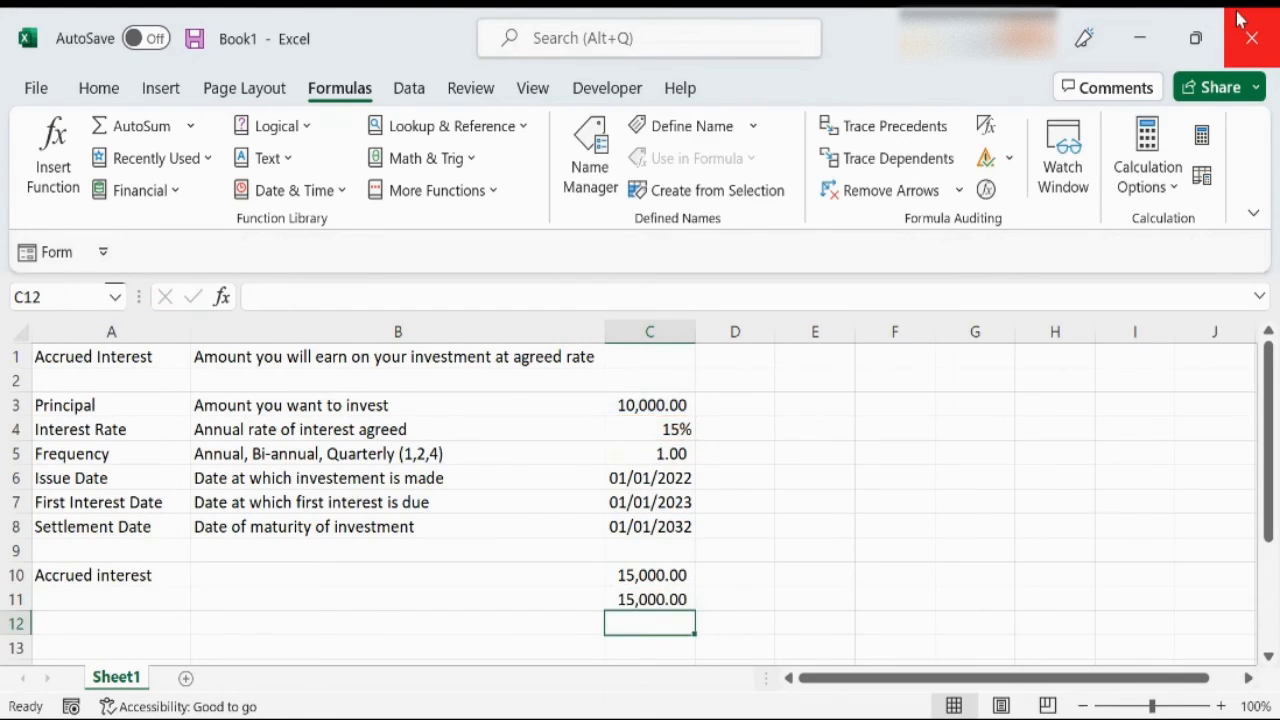
Try the frequency values 2 and 4 in C5 and restore the value 1
{"action": "key", "text": "Up"}
{"action": "key", "text": "Up"}
{"action": "key", "text": "Up"}
{"action": "key", "text": "Up"}
{"action": "key", "text": "Up"}
{"action": "key", "text": "Up"}
{"action": "key", "text": "Up"}
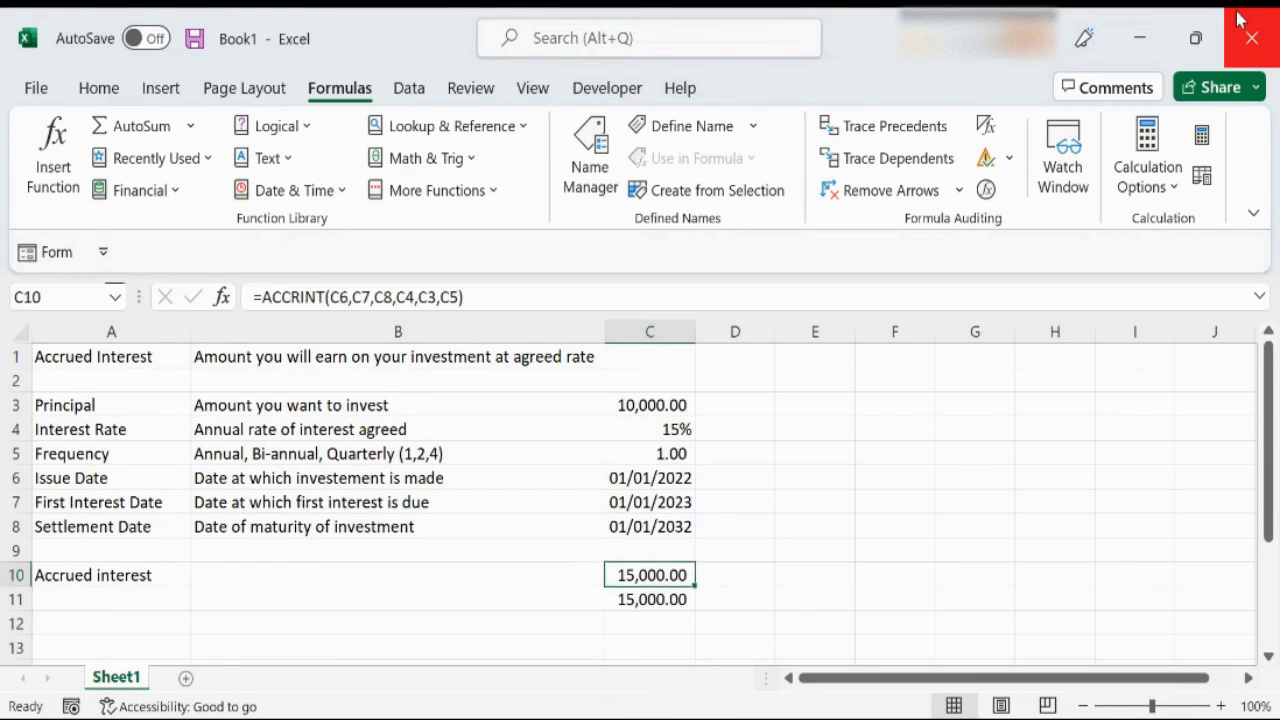
{"action": "type", "text": "2"}
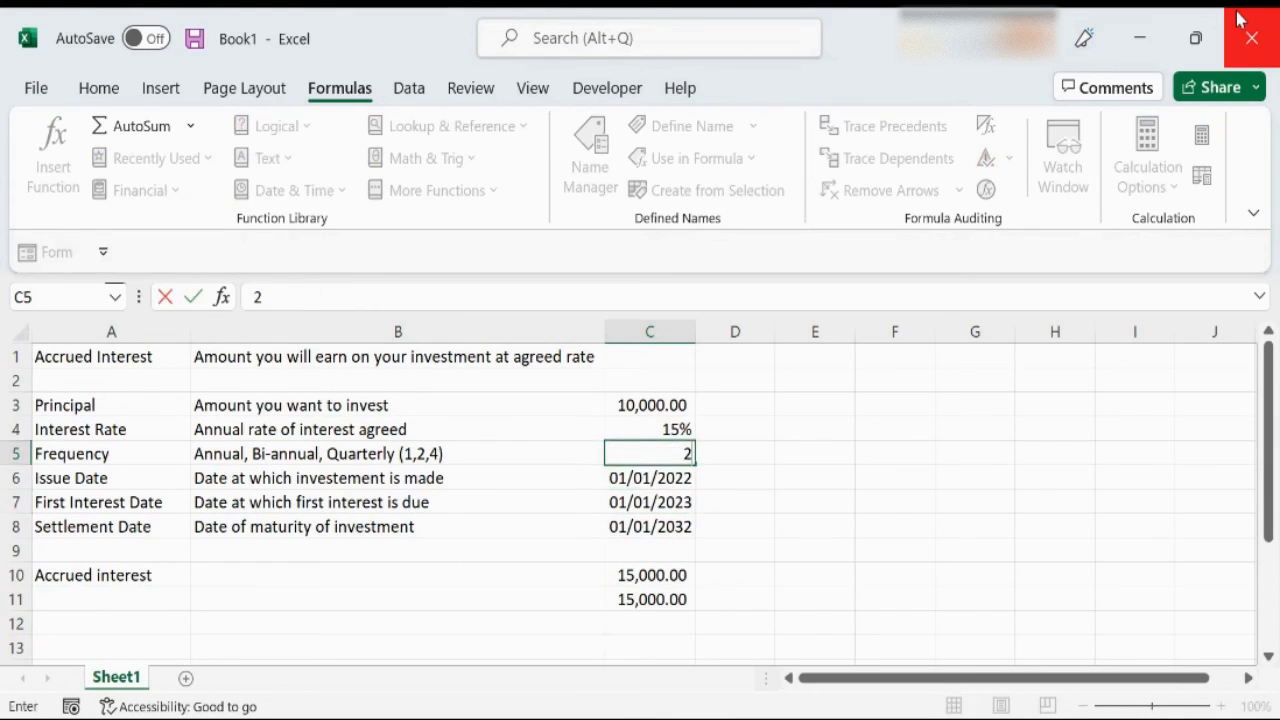
{"action": "key", "text": "Return"}
{"action": "key", "text": "Up"}
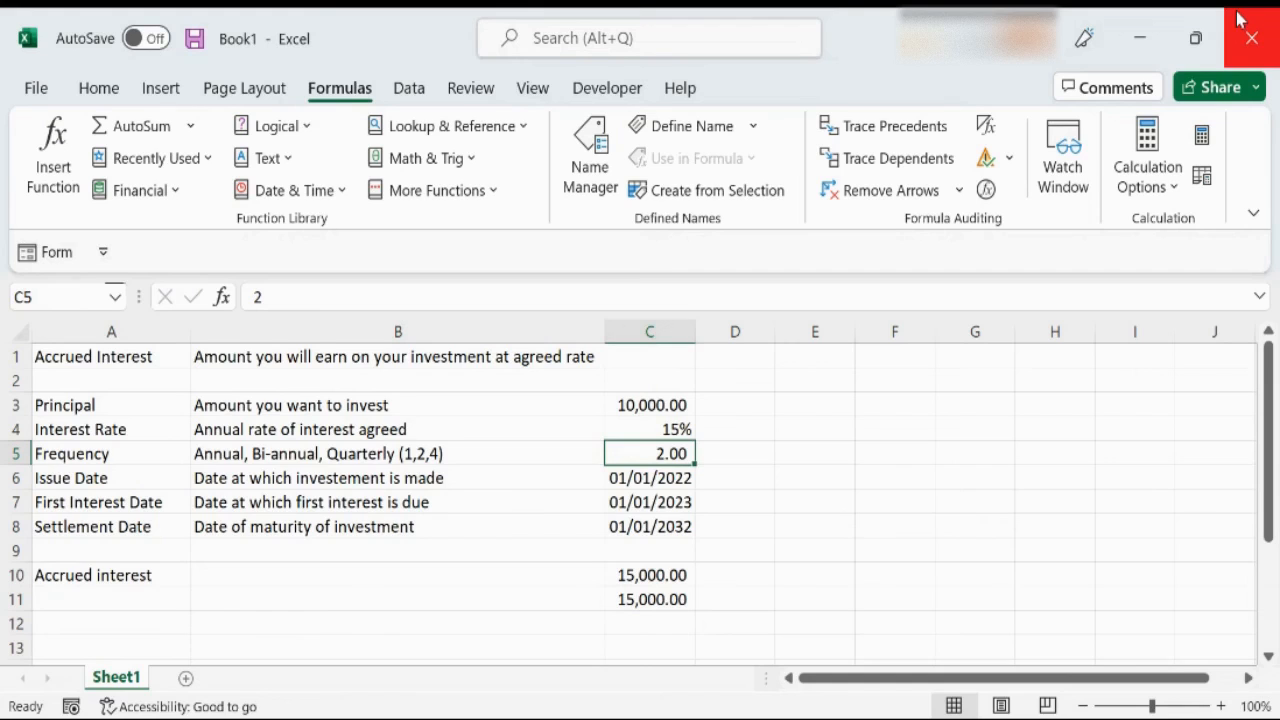
{"action": "type", "text": "4"}
{"action": "key", "text": "Return"}
{"action": "key", "text": "Up"}
{"action": "type", "text": "1"}
{"action": "key", "text": "Return"}
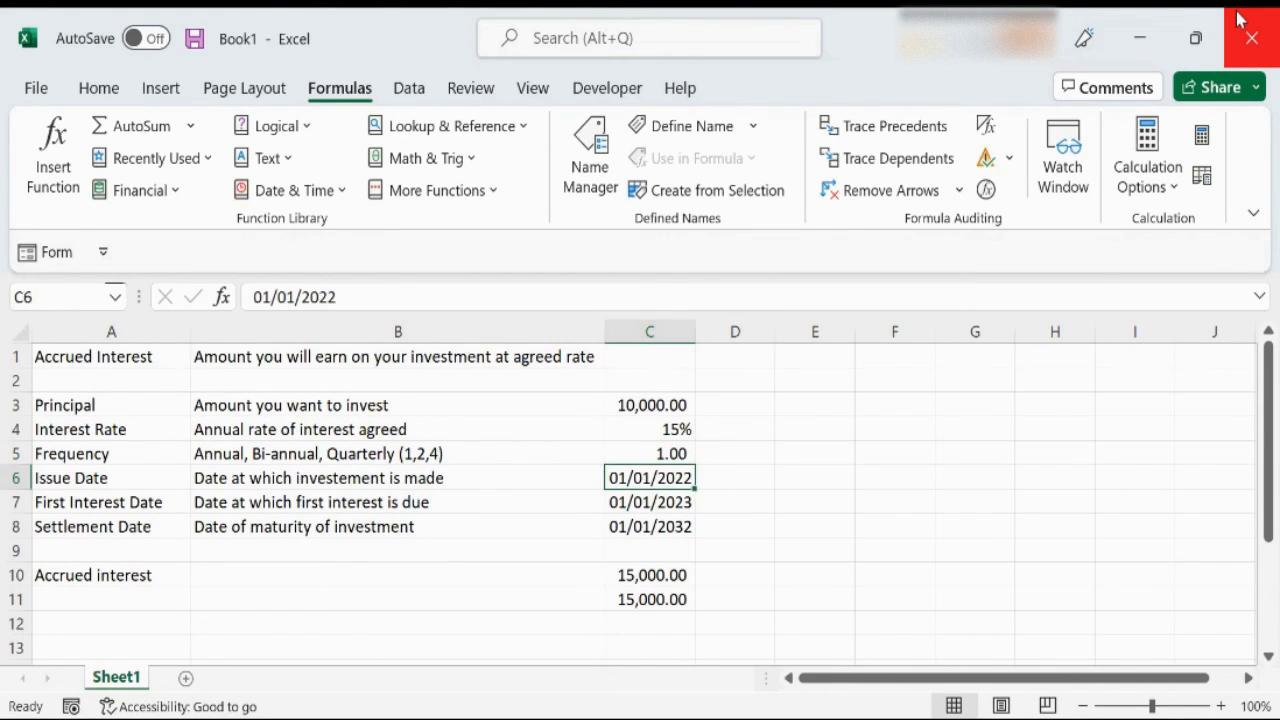
Reopen the ACCRINT formula in C10 and add a comma after C5 to start another argument
{"action": "key", "text": "Down"}
{"action": "key", "text": "Down"}
{"action": "key", "text": "Down"}
{"action": "key", "text": "Down"}
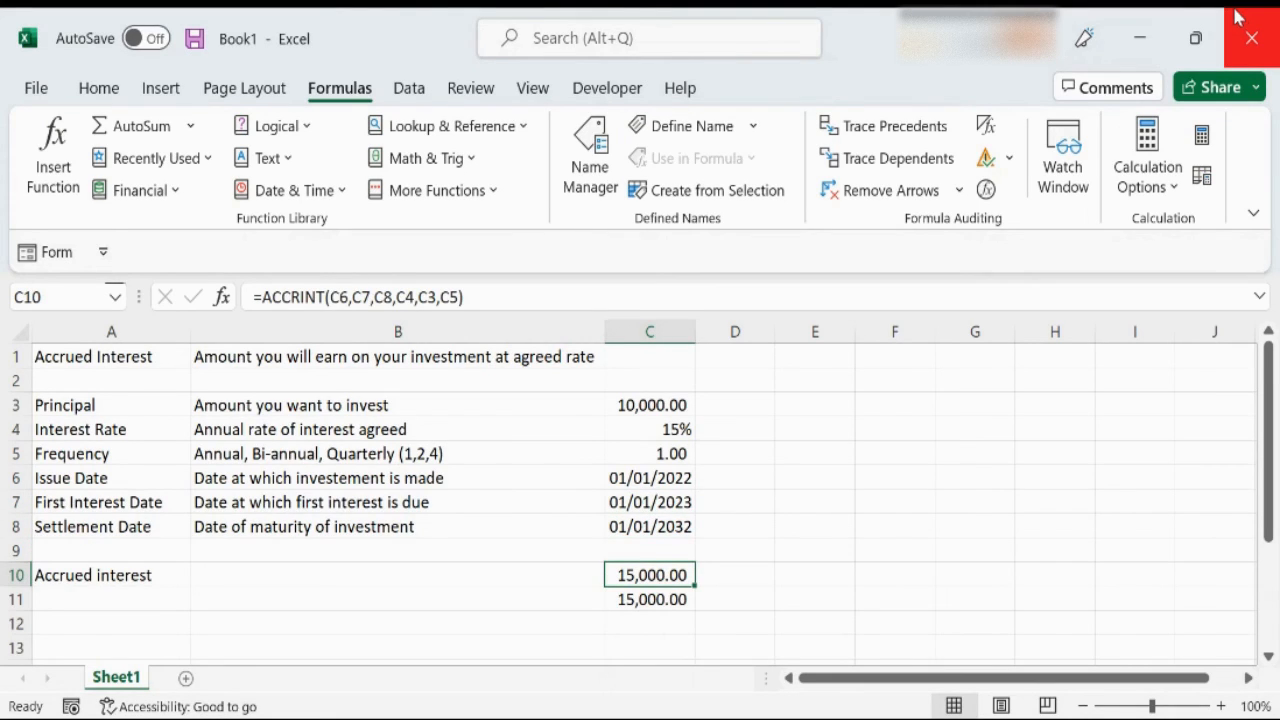
{"action": "left_click", "coordinate": [460, 287]}
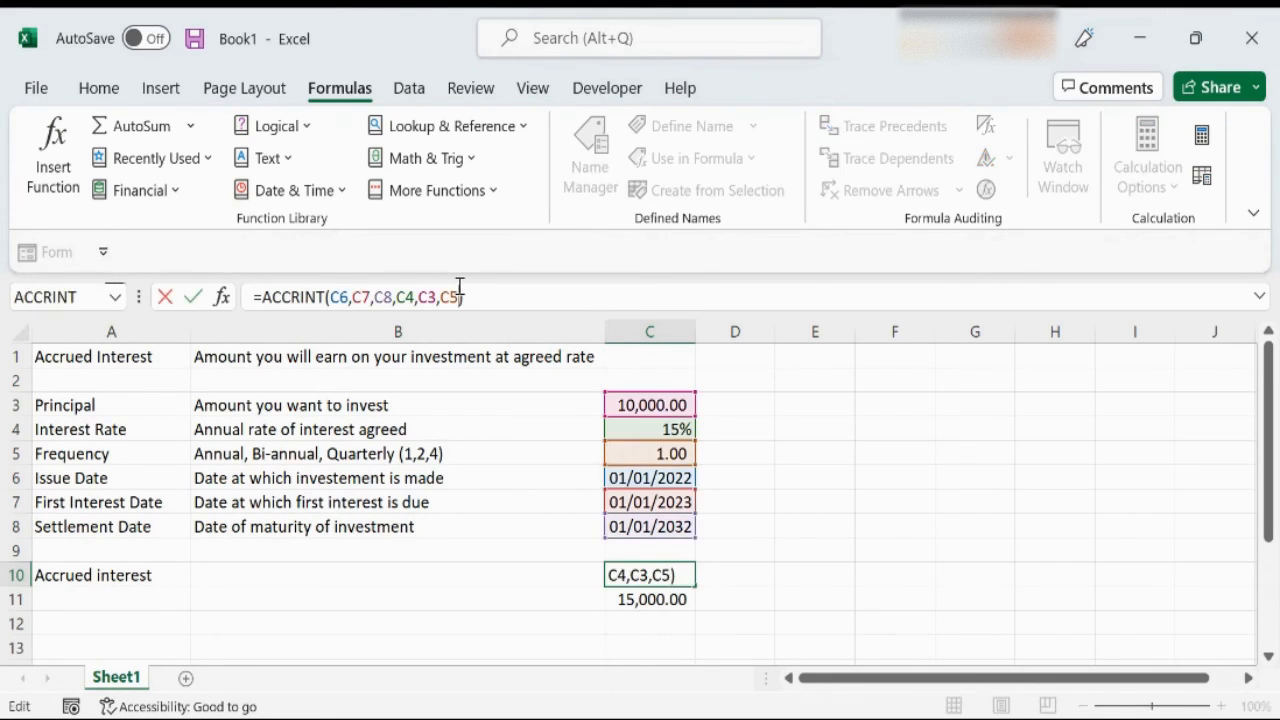
{"action": "type", "text": ","}
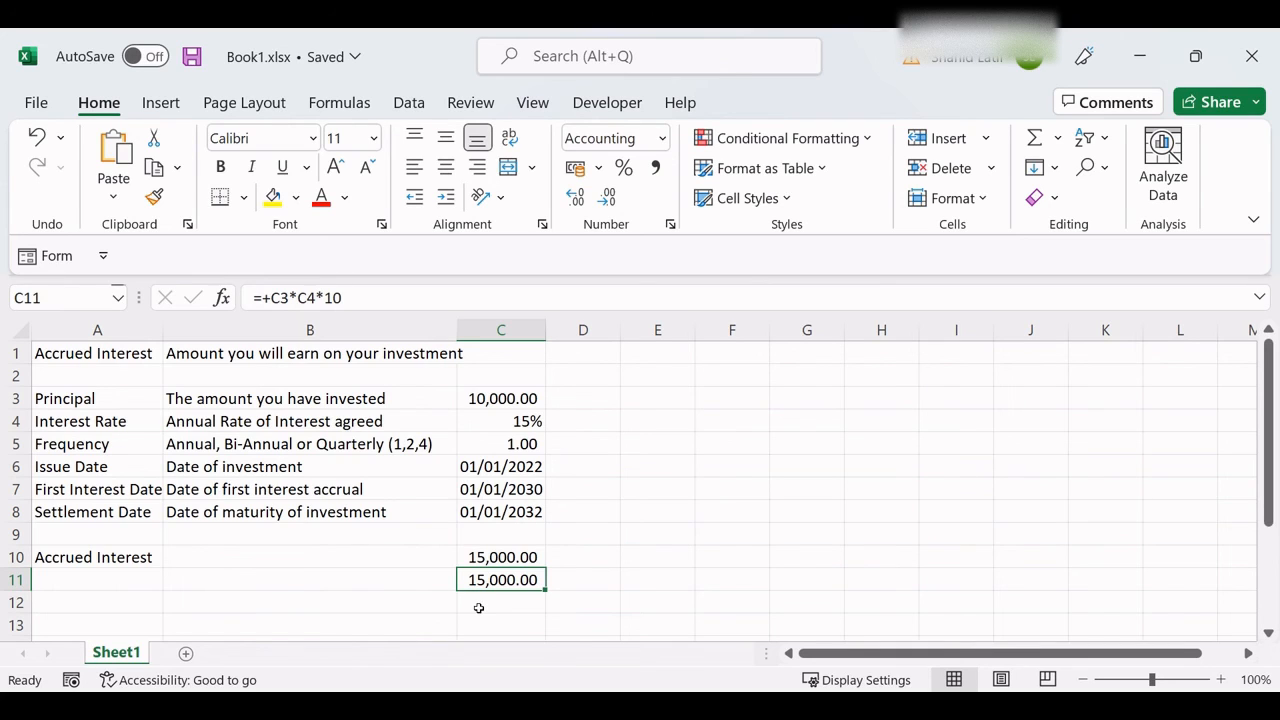
Set the First Interest Date in C7 to 01/01/2031
{"action": "left_click", "coordinate": [508, 558]}
{"action": "left_click", "coordinate": [505, 489]}
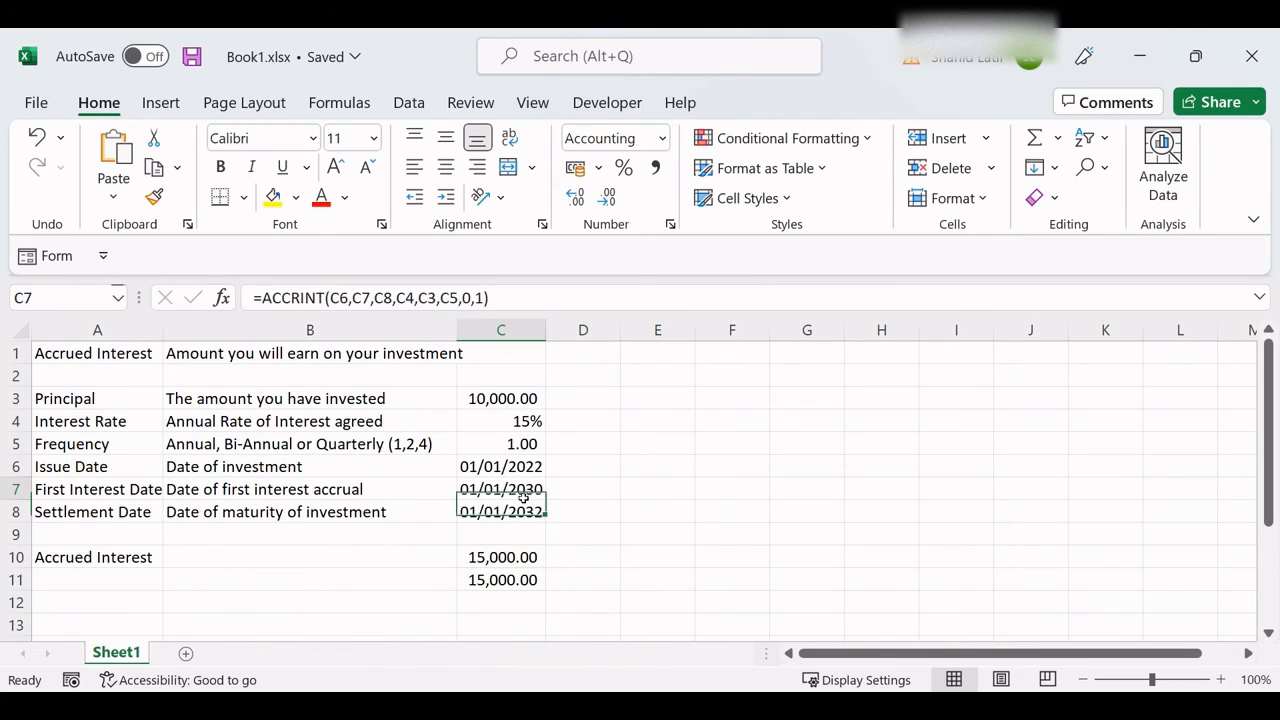
{"action": "left_click_drag", "start_coordinate": [337, 298], "coordinate": [402, 295]}
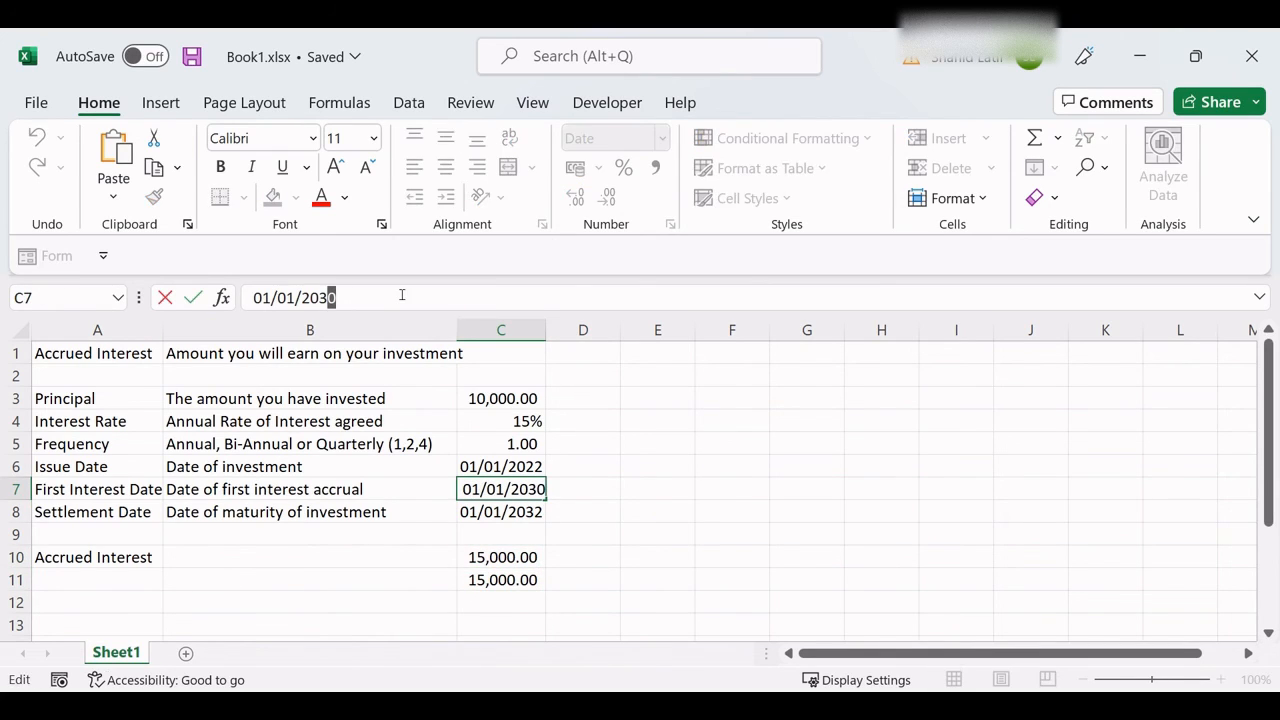
{"action": "type", "text": "1"}
{"action": "key", "text": "Return"}
Change the last argument of the ACCRINT formula in C10 to 2
{"action": "left_click", "coordinate": [540, 562]}
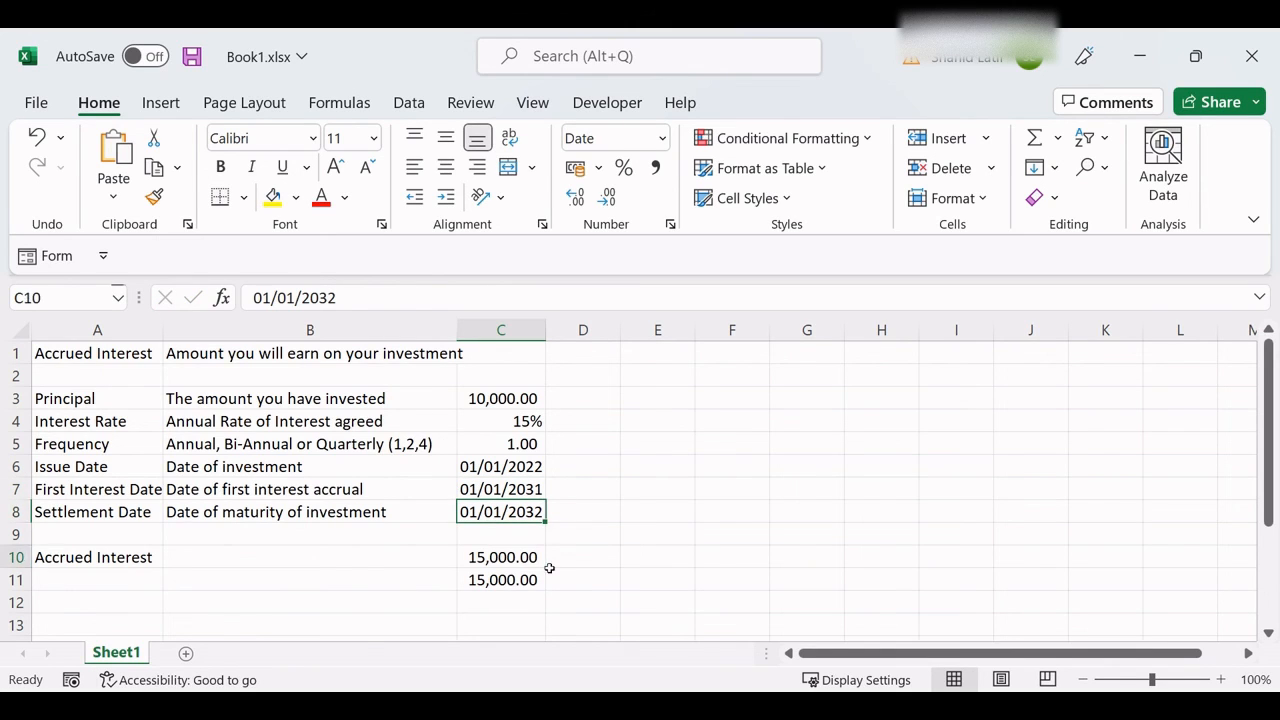
{"action": "left_click", "coordinate": [485, 299]}
{"action": "key", "text": "shift+Left"}
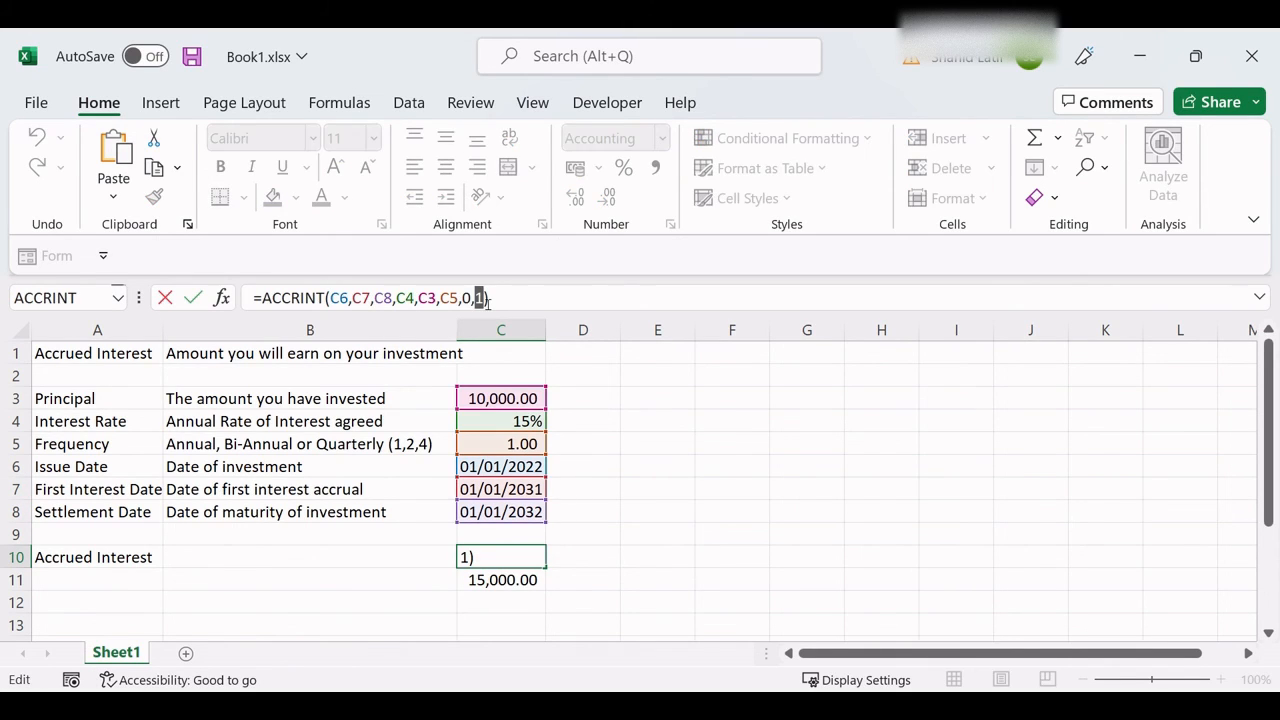
{"action": "type", "text": "2"}
{"action": "key", "text": "Return"}
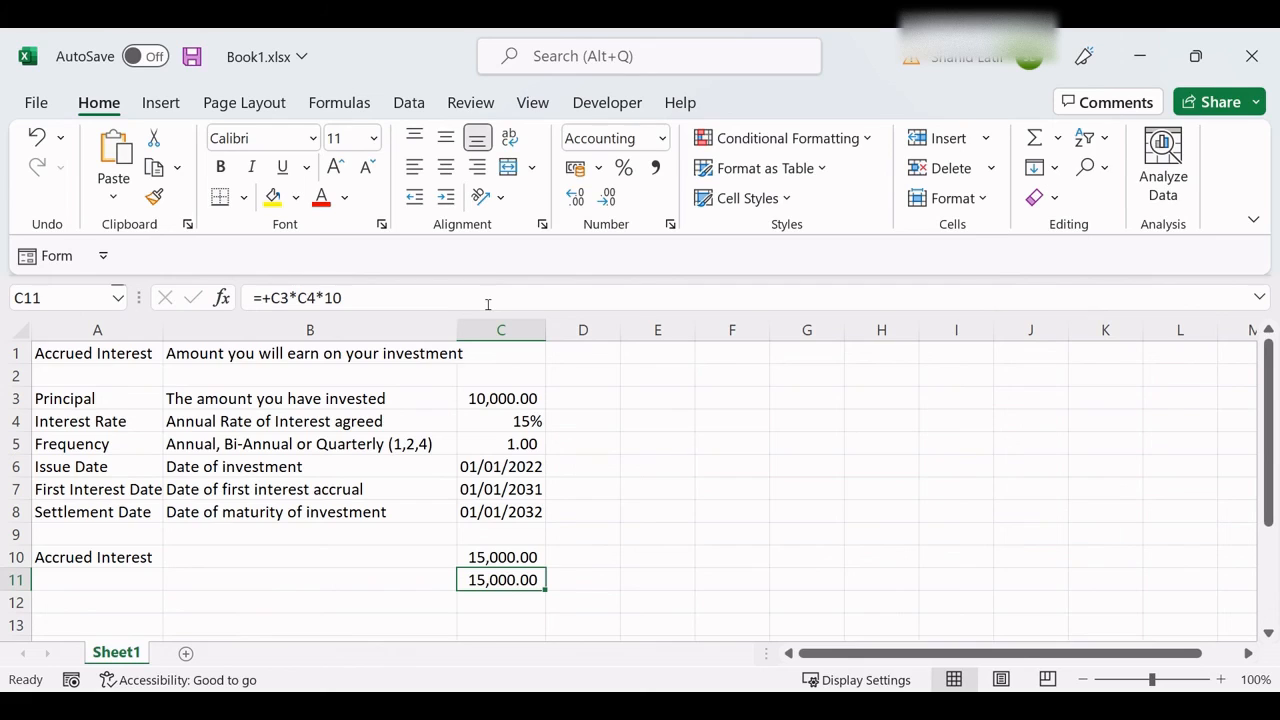
Change the last argument of the ACCRINT formula in C10 to 0
{"action": "key", "text": "Up"}
{"action": "left_click", "coordinate": [484, 298]}
{"action": "key", "text": "shift+Left"}
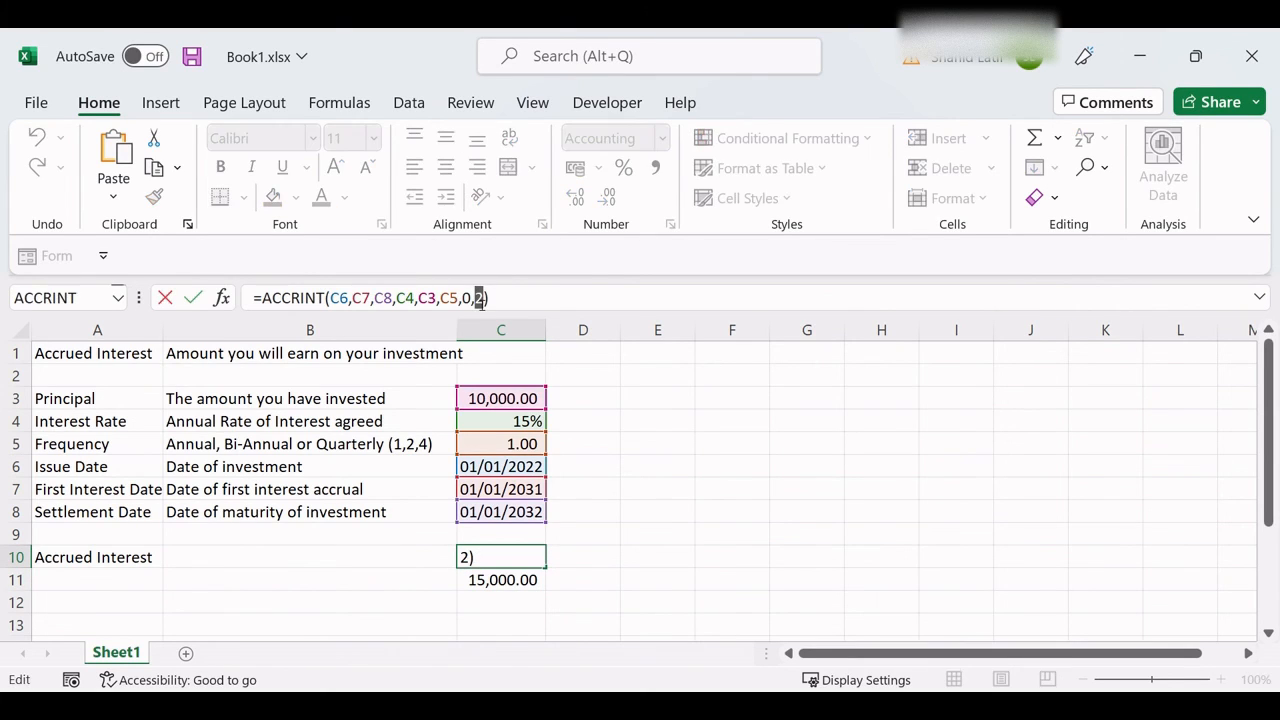
{"action": "type", "text": "0"}
{"action": "key", "text": "Return"}
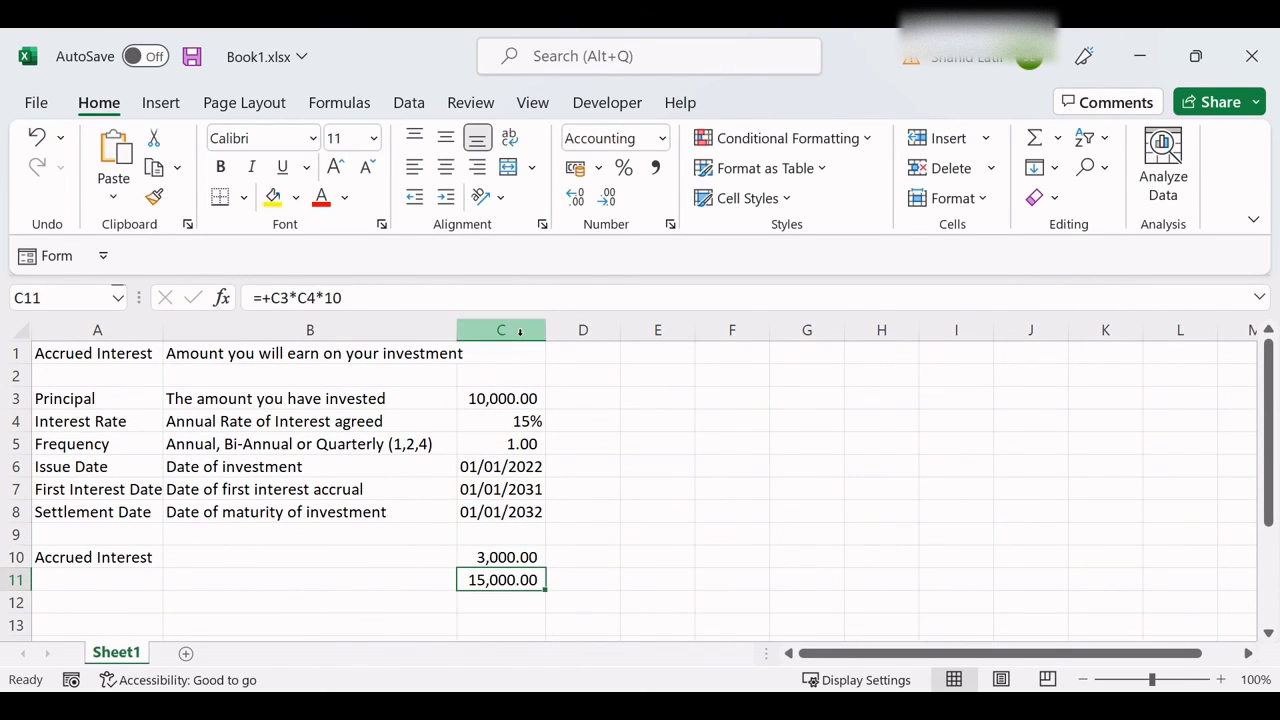
Set the First Interest Date in C7 to 01/01/2032
{"action": "left_click", "coordinate": [528, 489]}
{"action": "left_click", "coordinate": [337, 298]}
{"action": "key", "text": "shift+Left"}
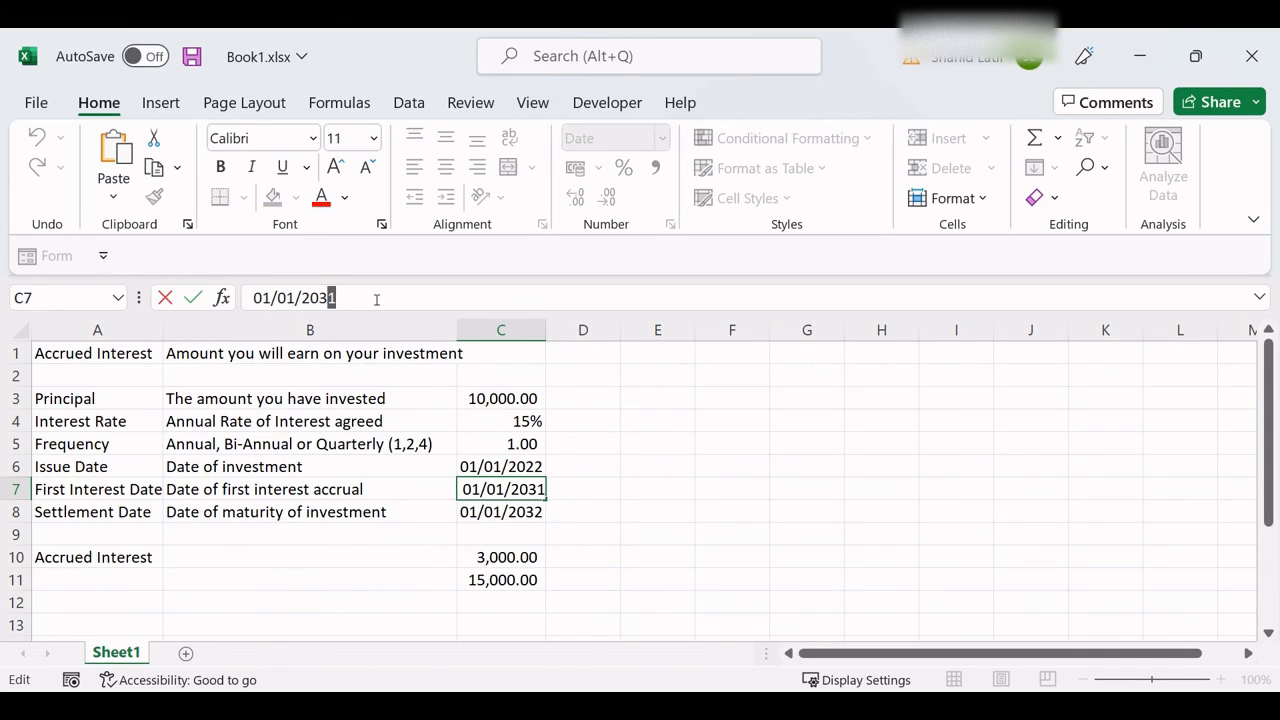
{"action": "type", "text": "2"}
{"action": "key", "text": "Return"}
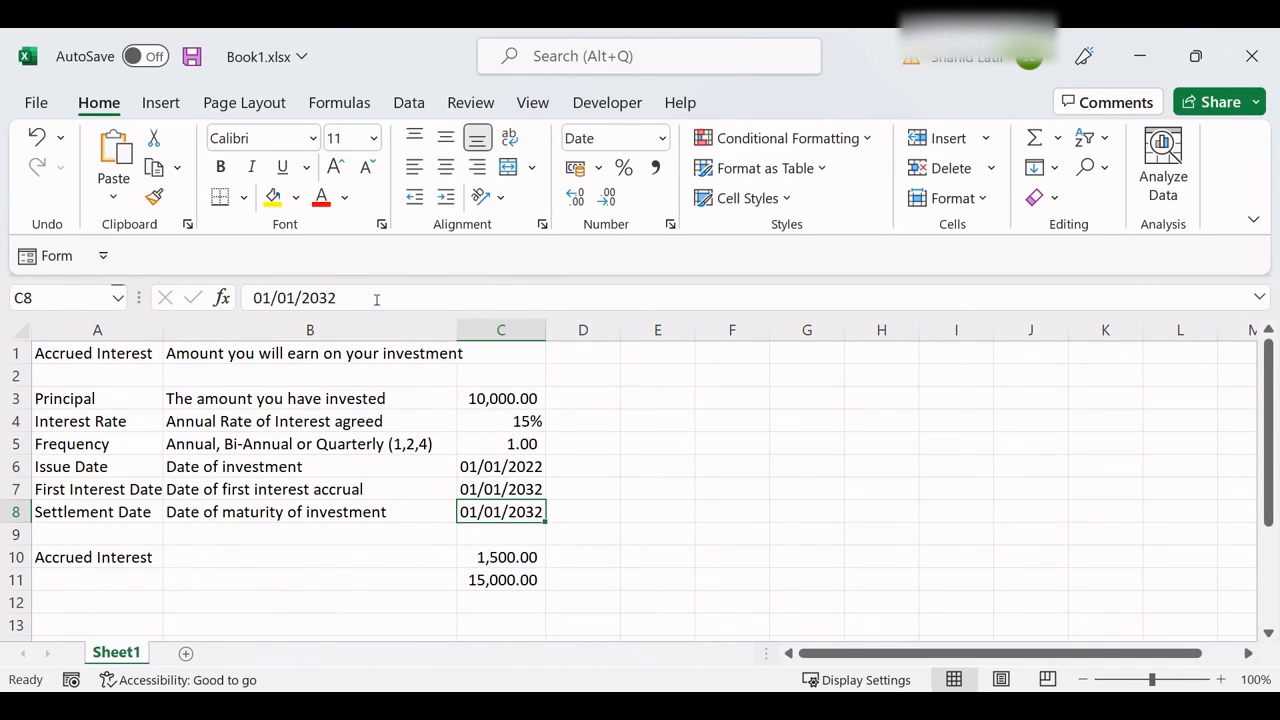
Set the First Interest Date in C7 to 01/01/2030
{"action": "key", "text": "Up"}
{"action": "left_click", "coordinate": [341, 299]}
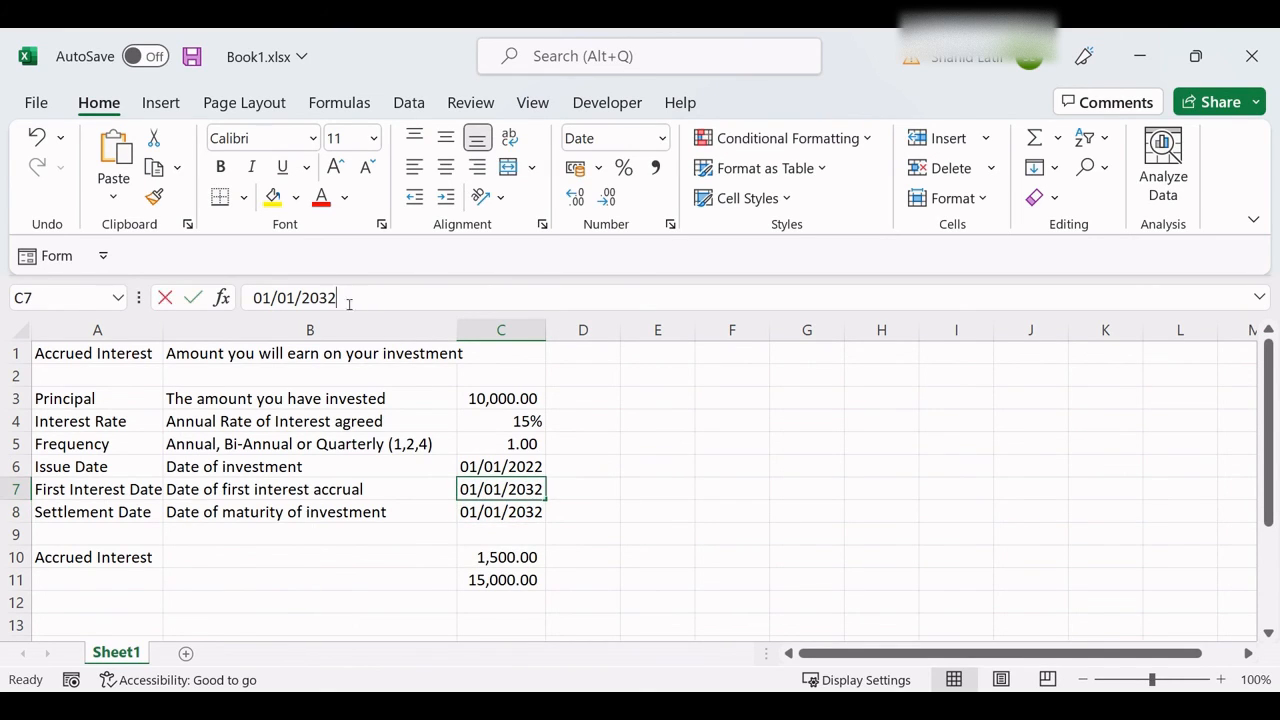
{"action": "key", "text": "shift+Left"}
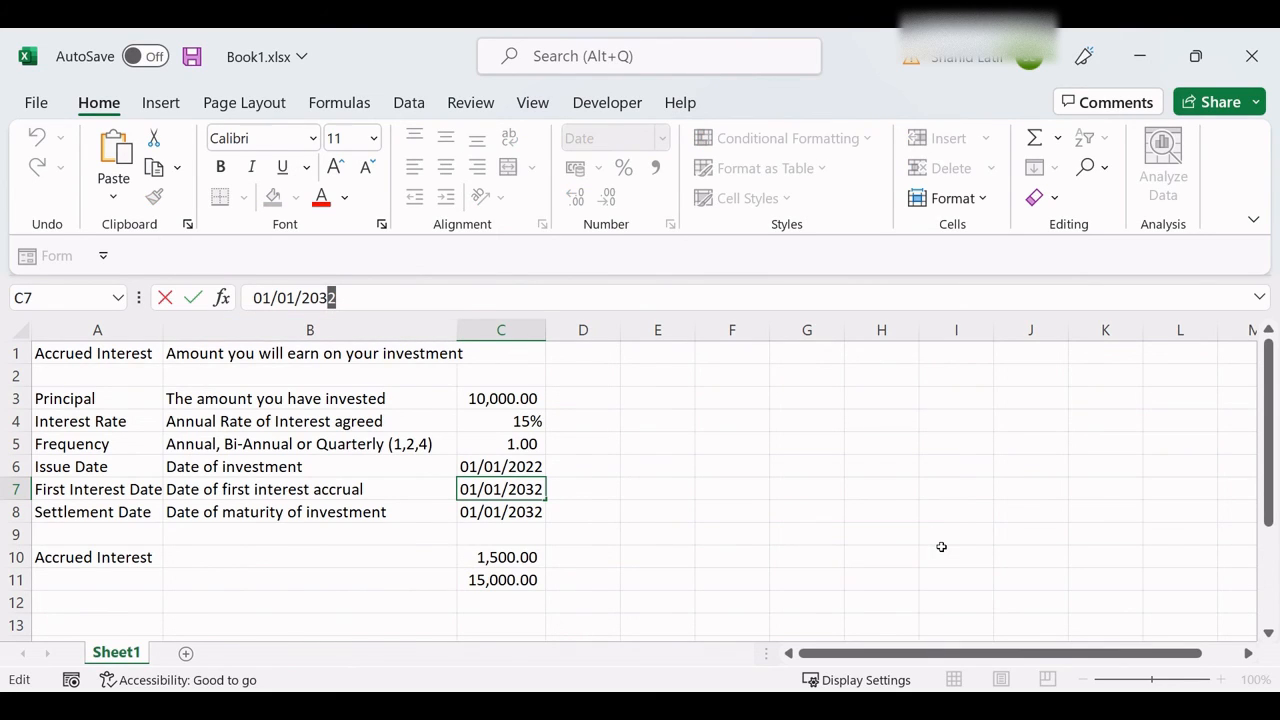
{"action": "type", "text": "0"}
{"action": "key", "text": "Return"}
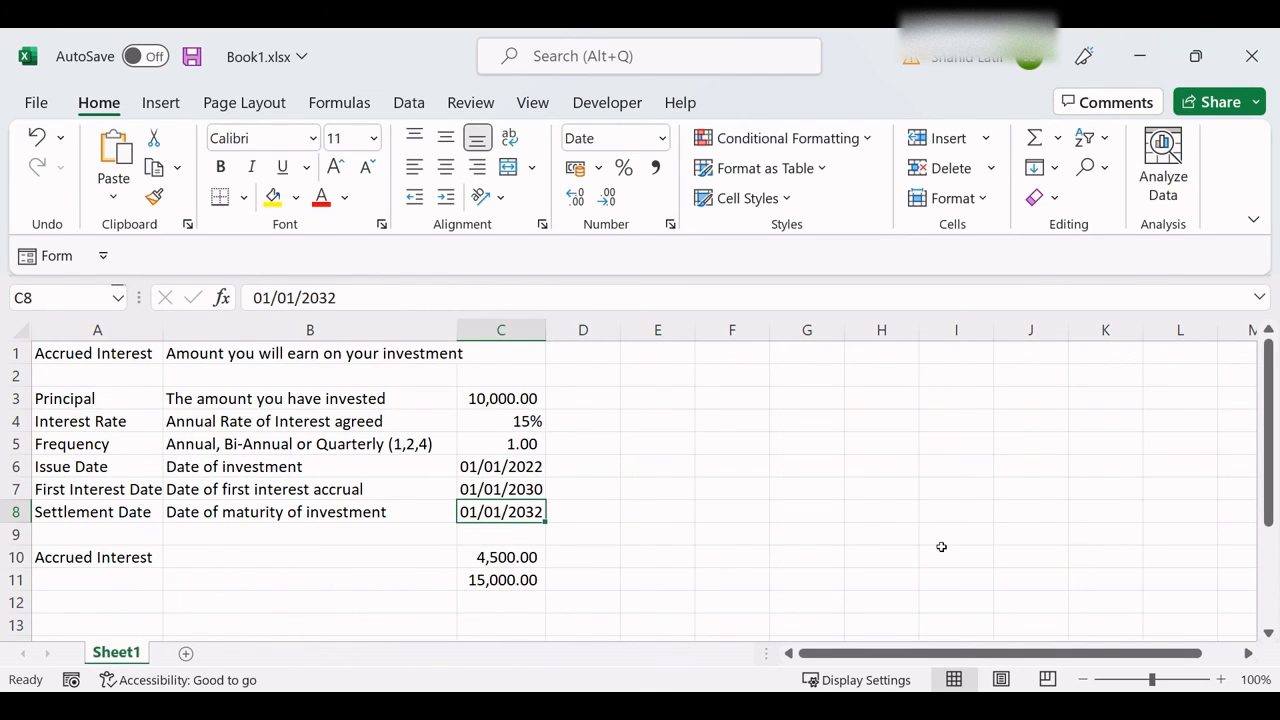